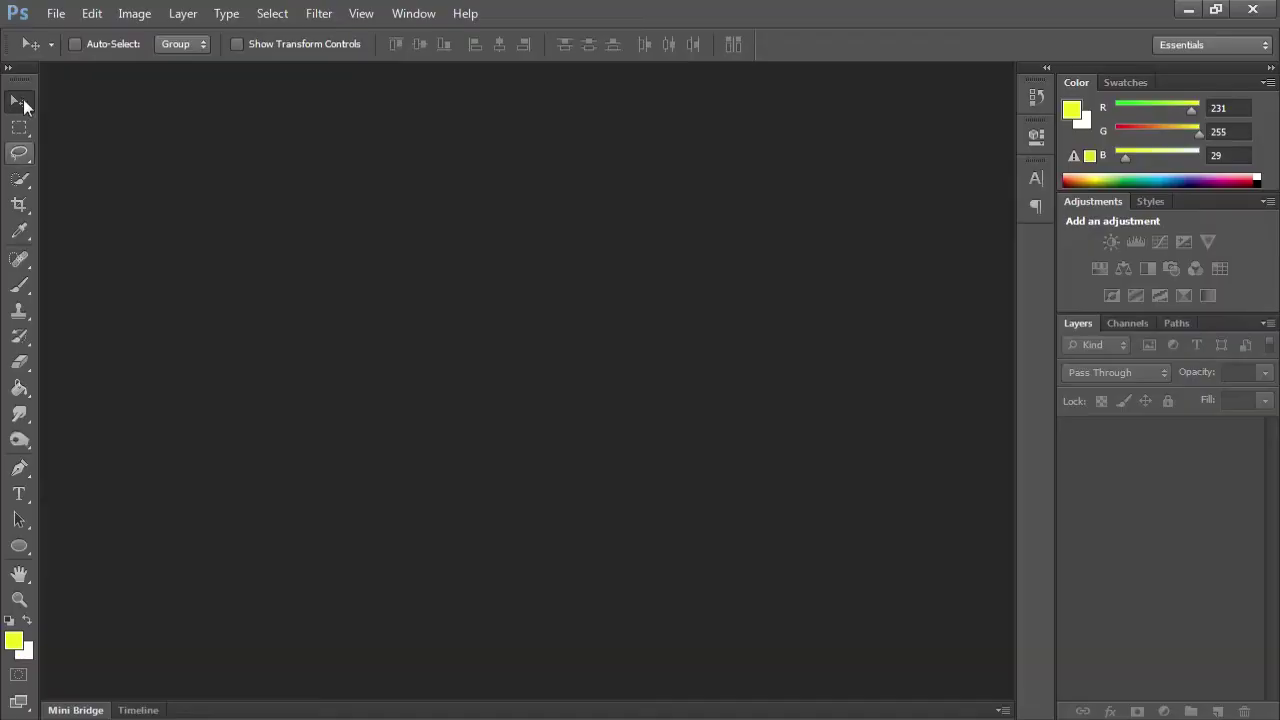
Create a new blank document 1280 pixels wide and 720 pixels high
click(50, 17)
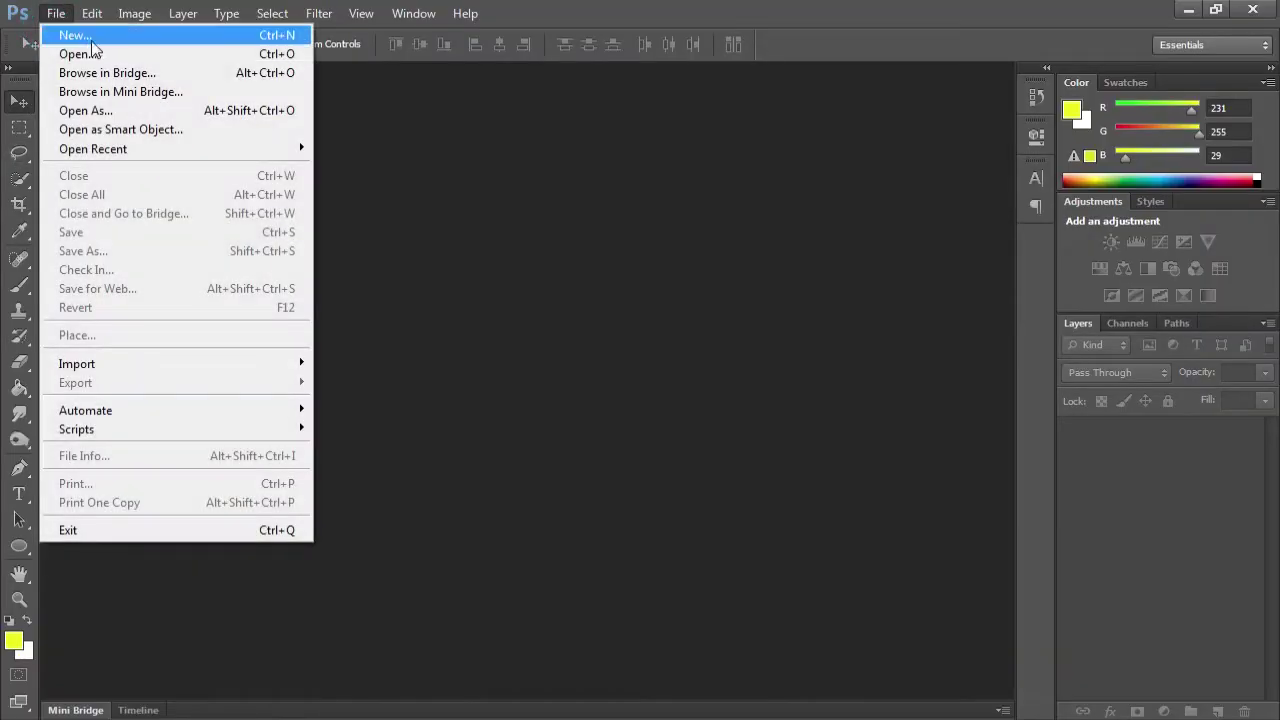
click(75, 35)
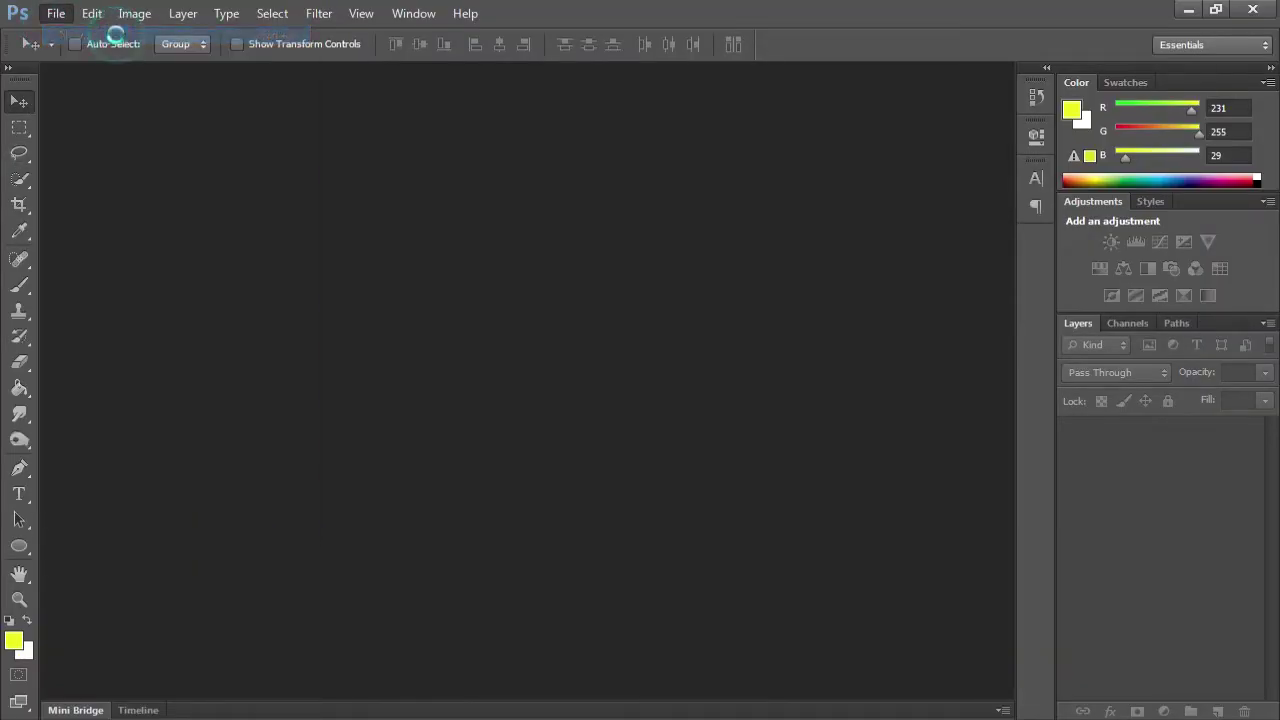
click(655, 337)
text(1280)
key(Tab)
text(720)
key(Return)
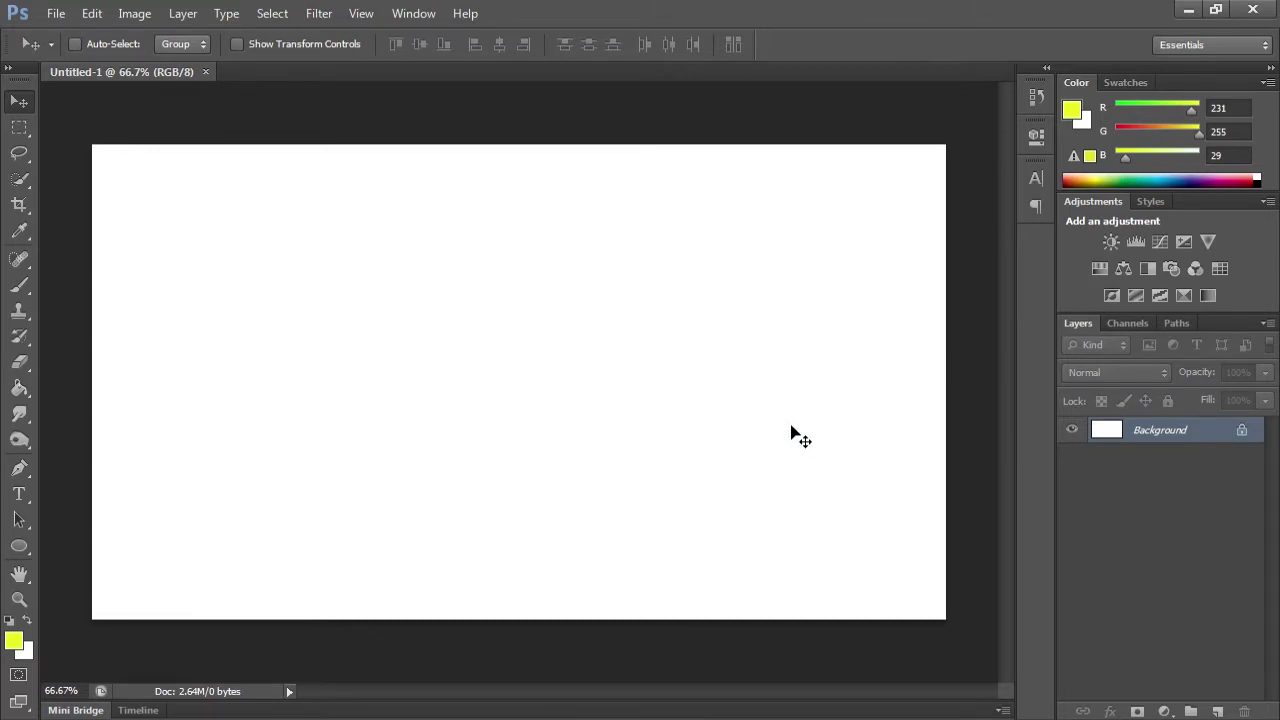
Add the text "Actual Pixel" in Hobo Std and move it to the middle of the canvas
click(19, 493)
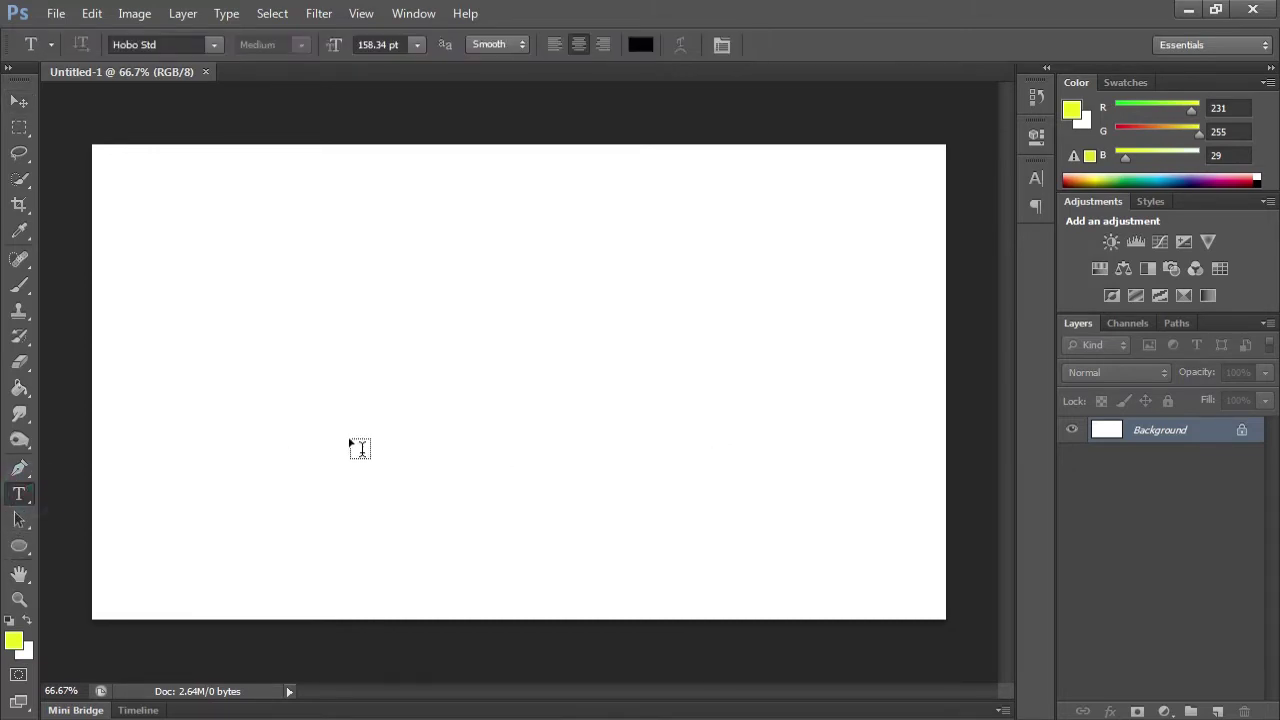
click(384, 391)
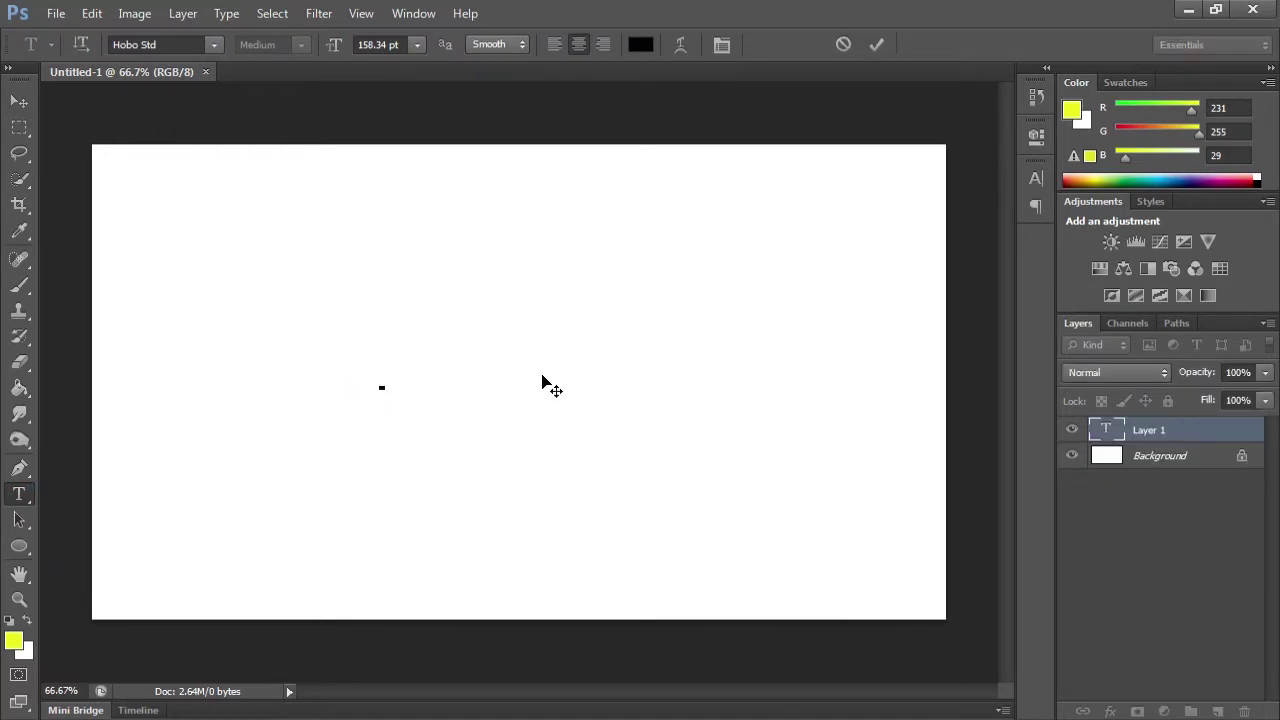
text(Actual Pixel)
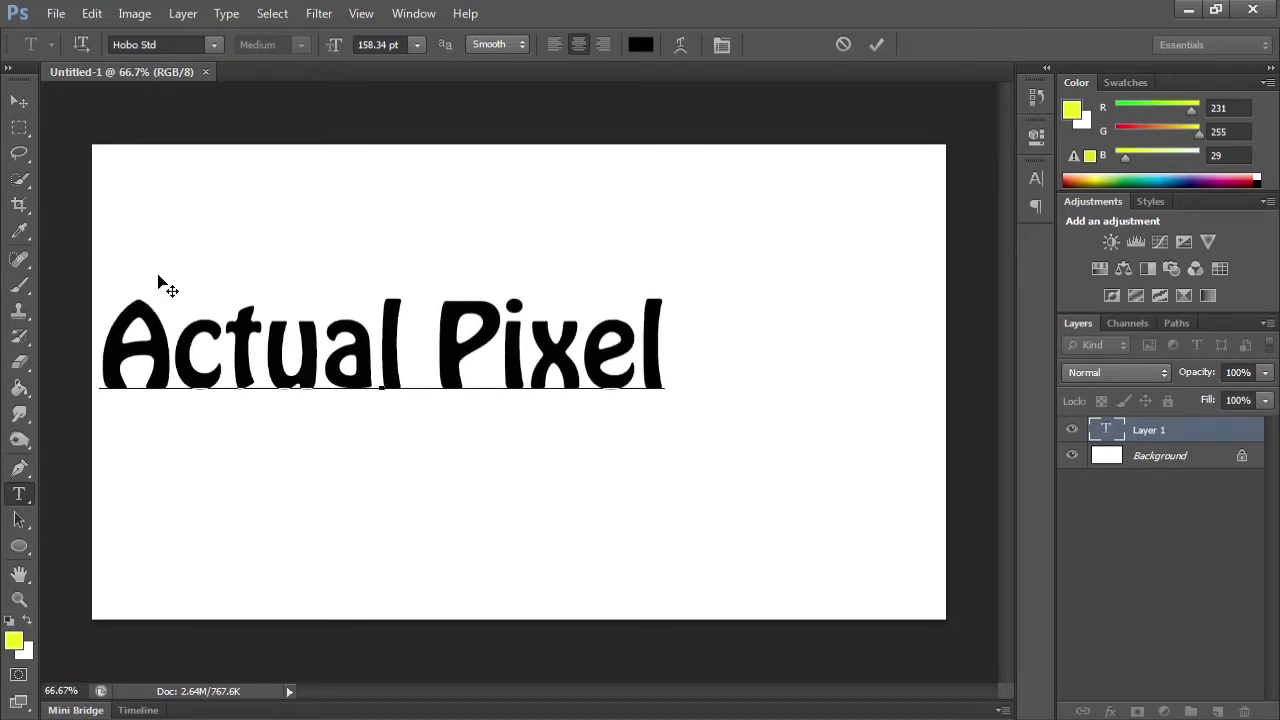
click(18, 101)
drag(443, 363, 540, 390)
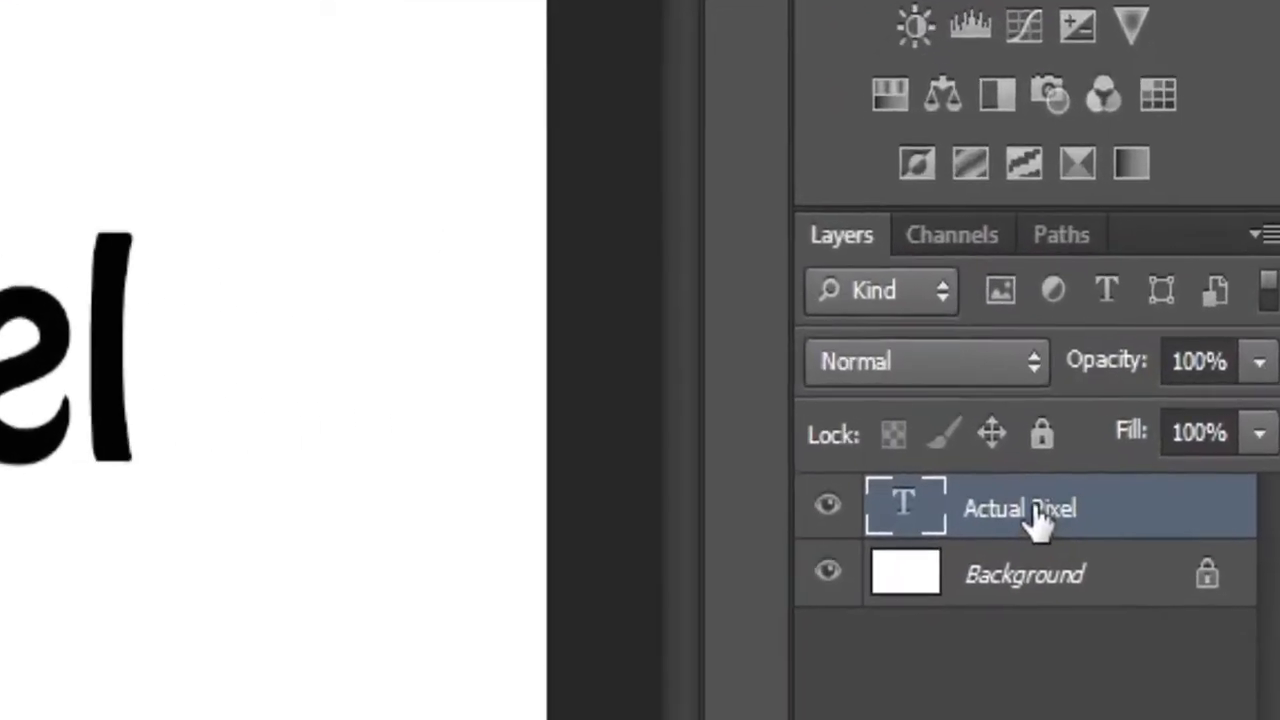
Open Warp Text for the Actual Pixel layer and apply the Arc style, keeping the text in view
right_click(1040, 520)
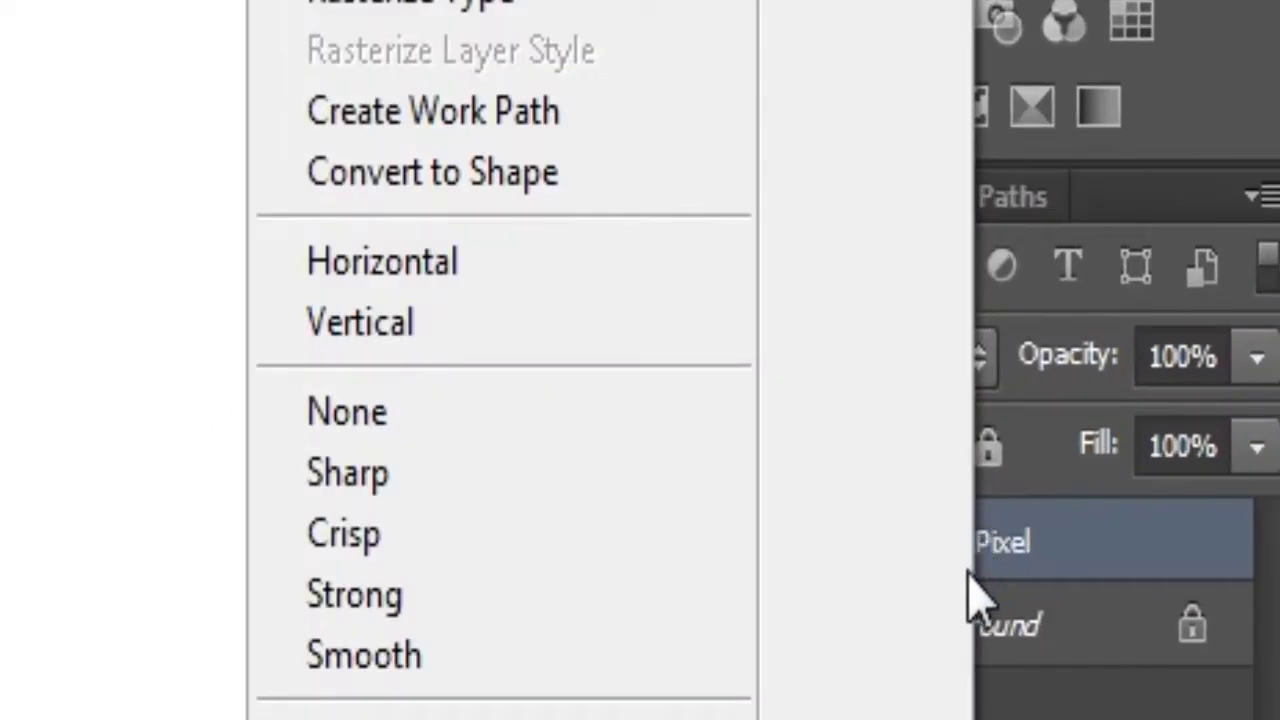
click(437, 466)
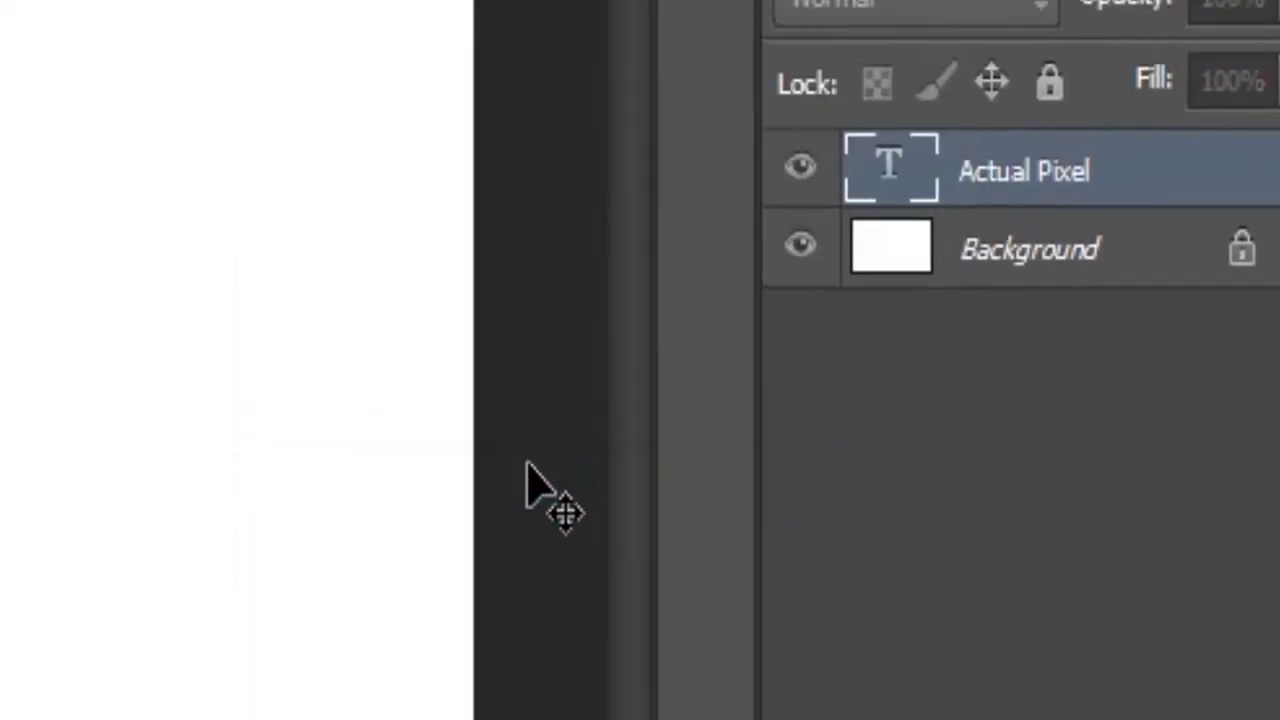
drag(571, 324, 986, 0)
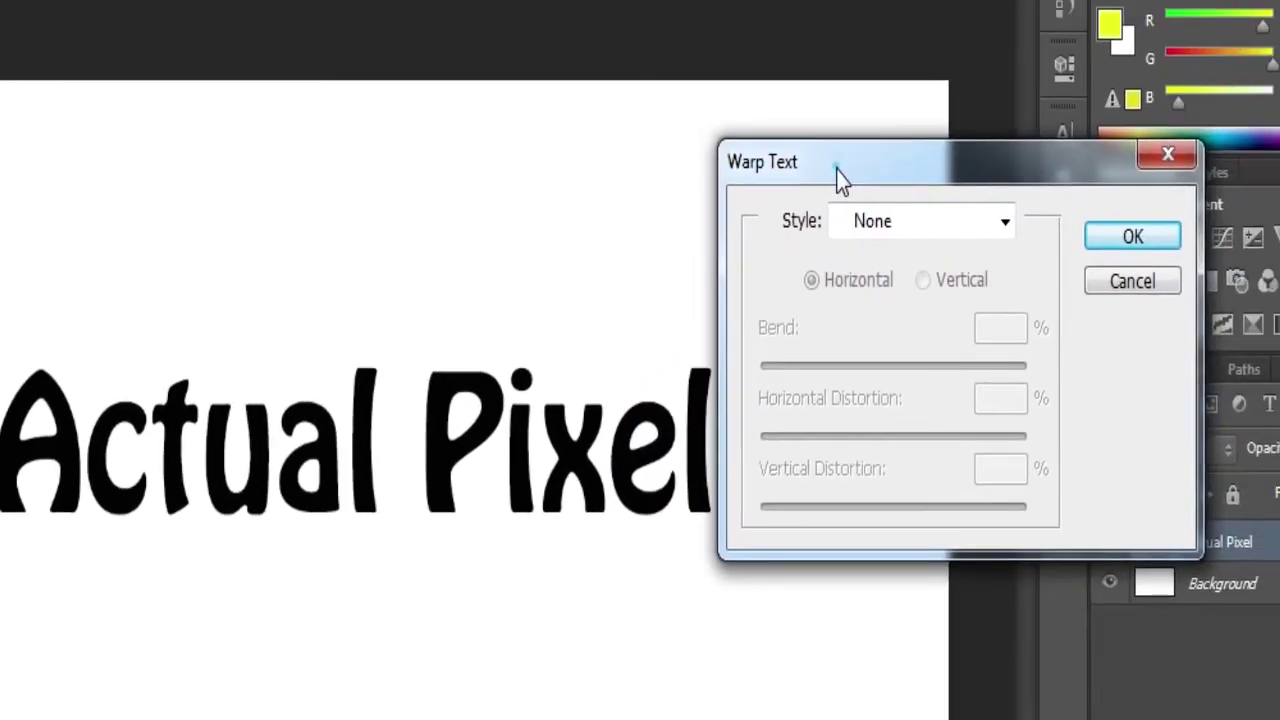
drag(840, 178, 820, 175)
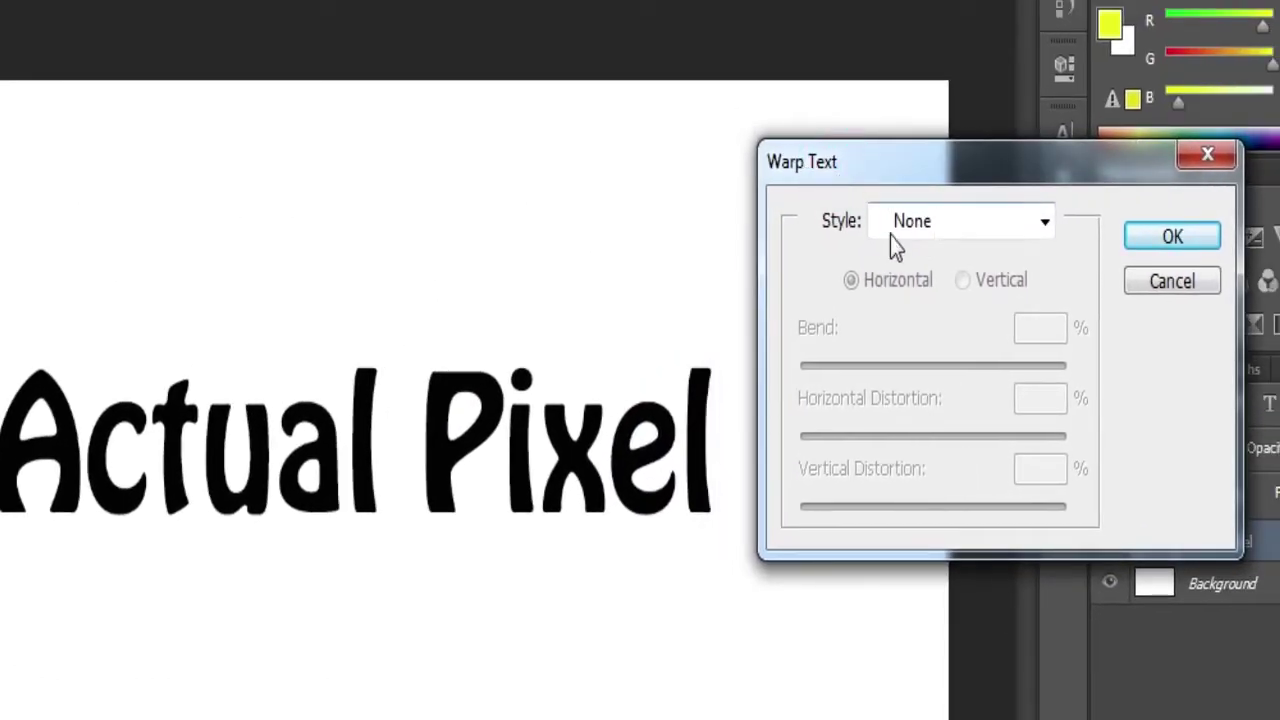
click(984, 228)
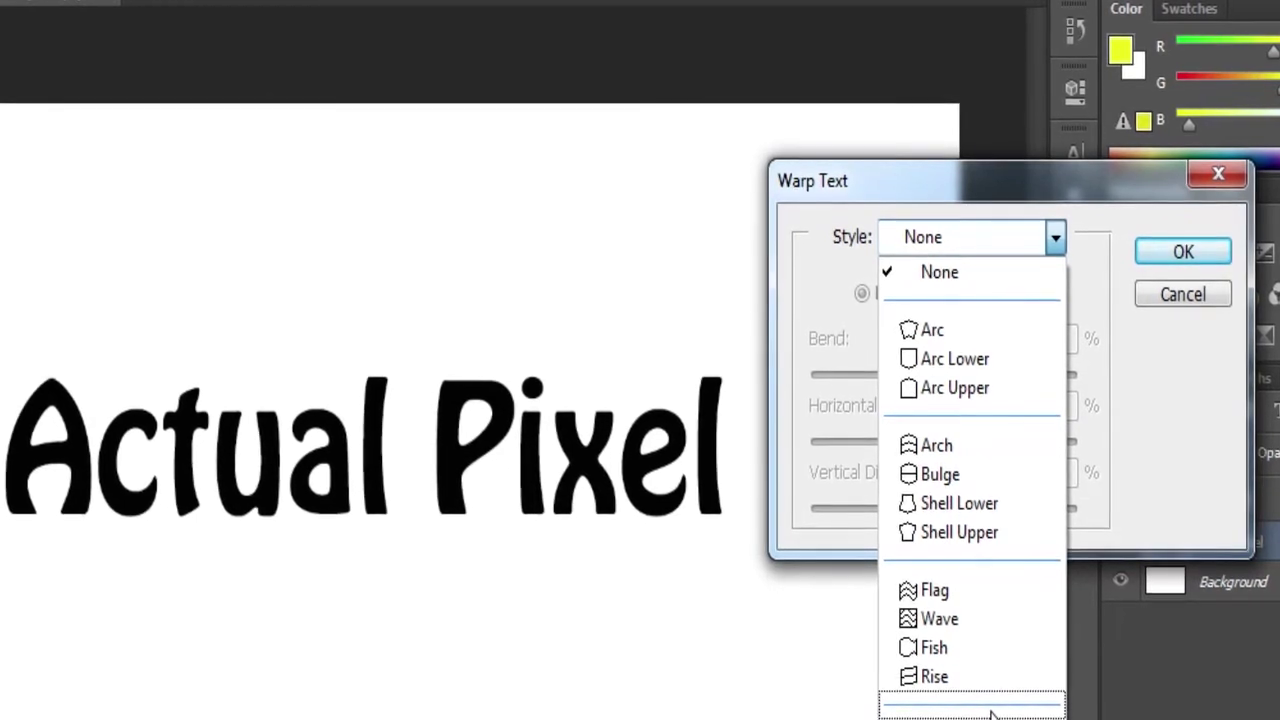
click(940, 327)
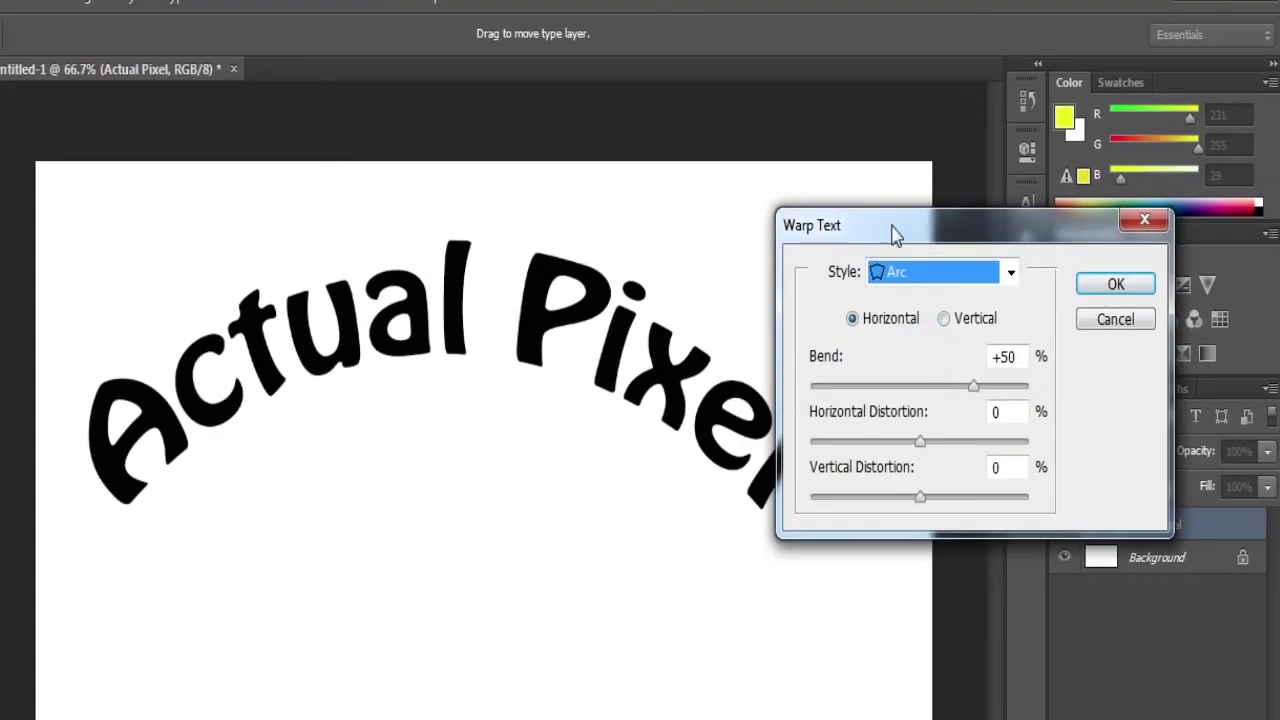
drag(906, 178, 749, 683)
drag(758, 640, 384, 535)
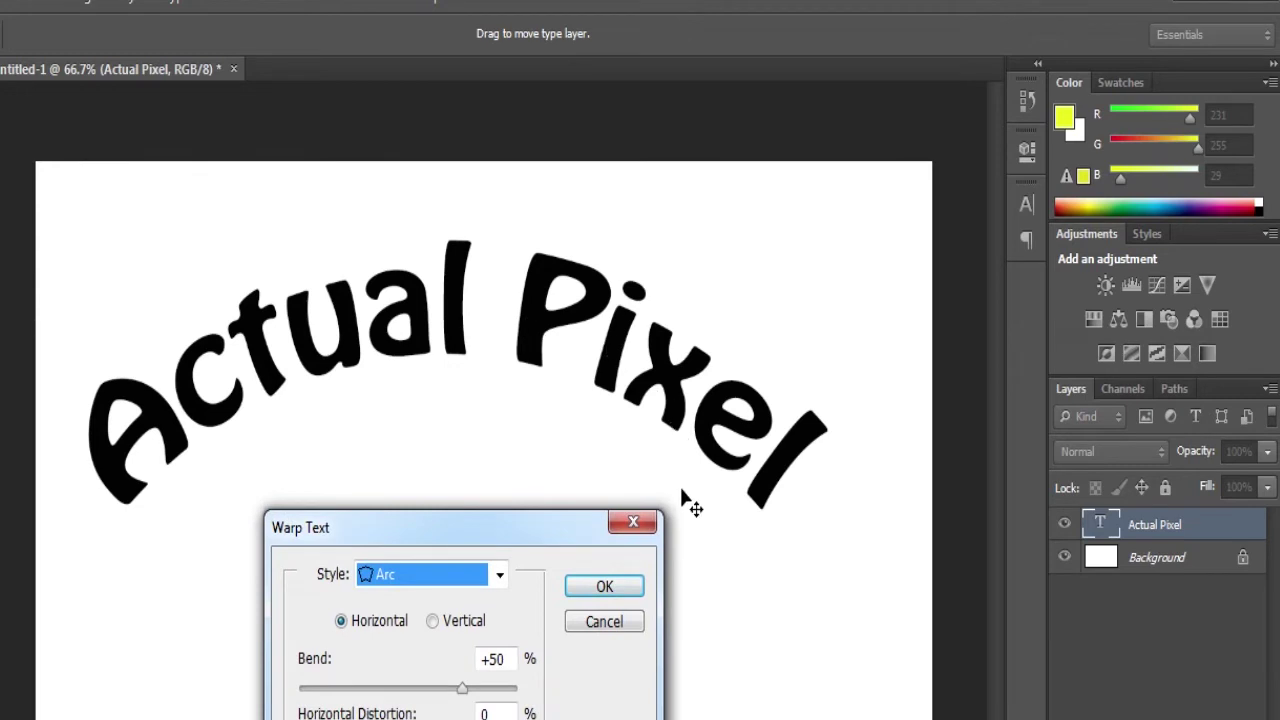
Bend the horizontal Arc warp downward to -44%
drag(462, 688, 477, 690)
drag(478, 600, 363, 607)
drag(409, 442, 748, 522)
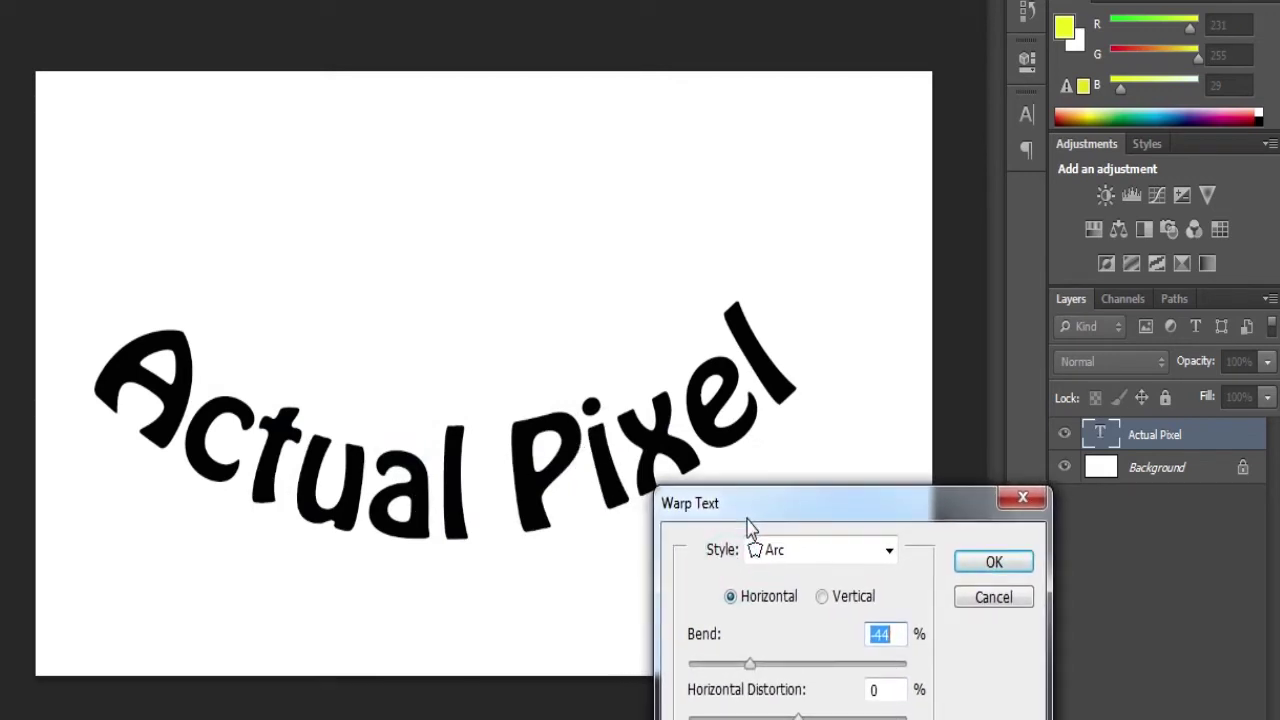
Try the Arc warp vertically with a -13% bend, and return it to horizontal with a +39% bend
click(821, 597)
drag(776, 499, 1018, 380)
drag(950, 548, 985, 550)
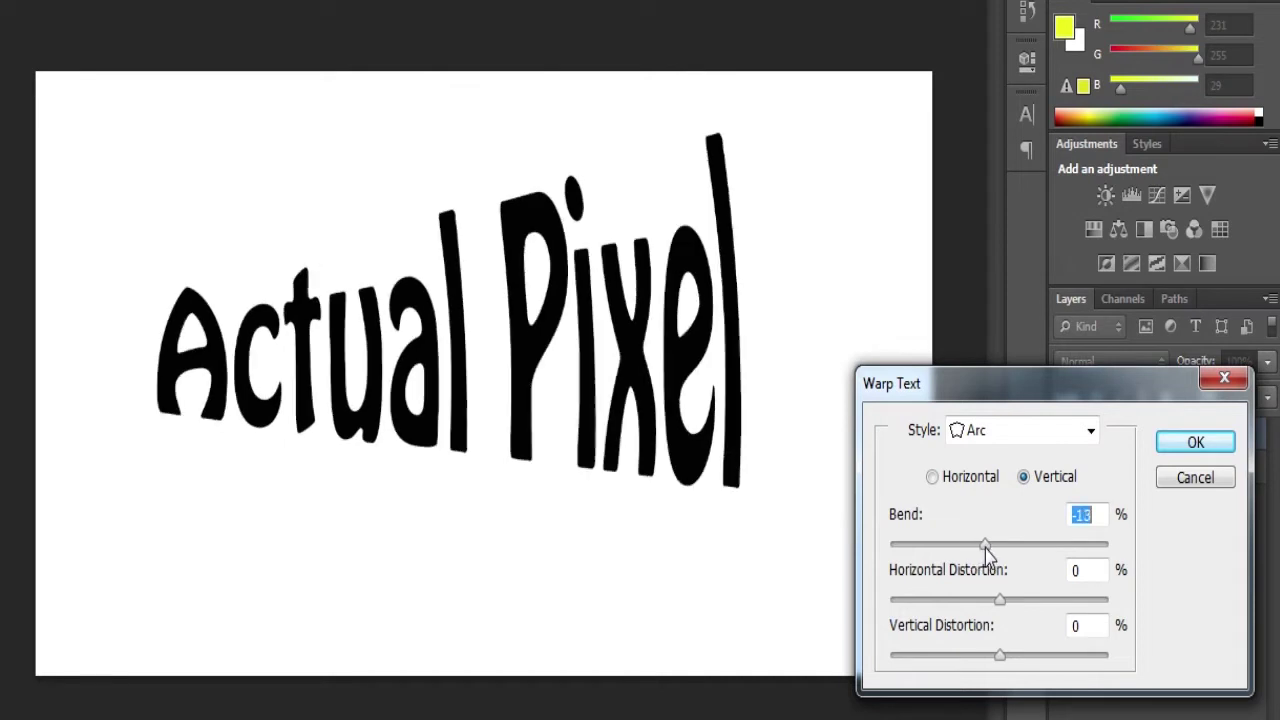
click(933, 478)
drag(986, 553, 1043, 553)
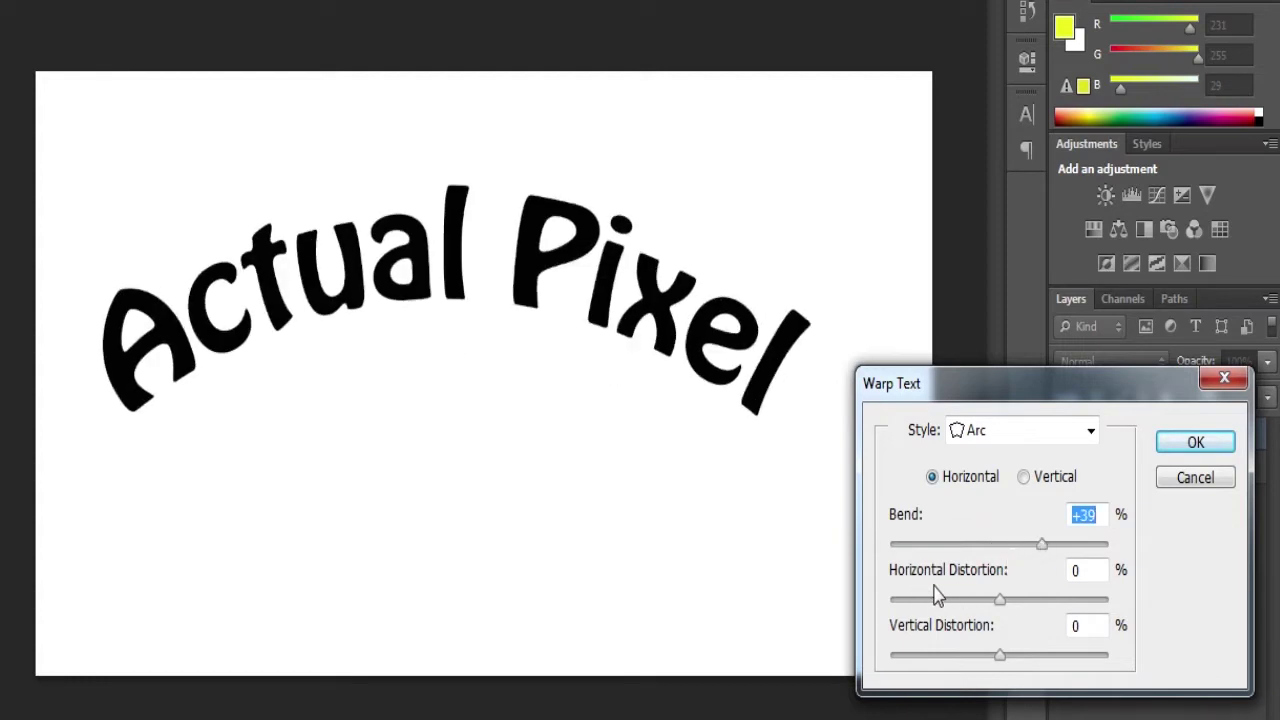
Set the Arc warp's horizontal distortion to +40% and its vertical distortion to -18%
drag(1001, 601, 1043, 609)
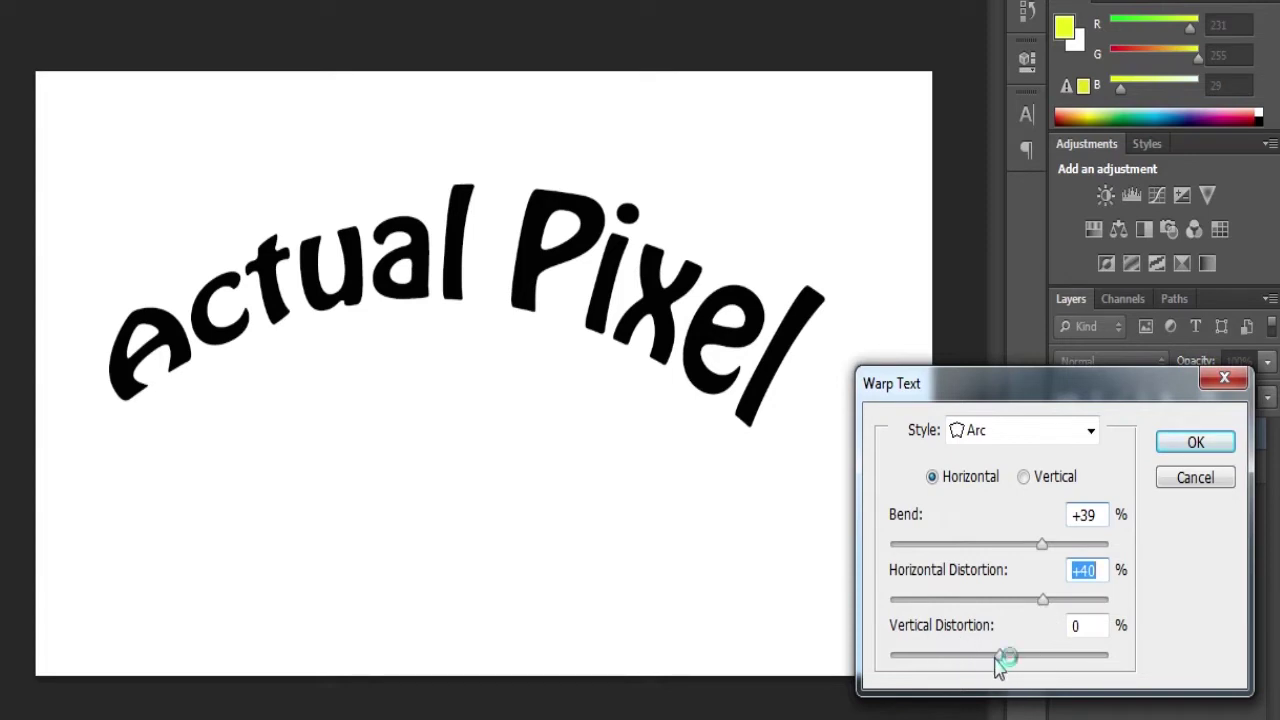
mouse_move(1001, 658)
mouse_down()
mouse_move(1020, 660)
mouse_move(1006, 660)
mouse_up()
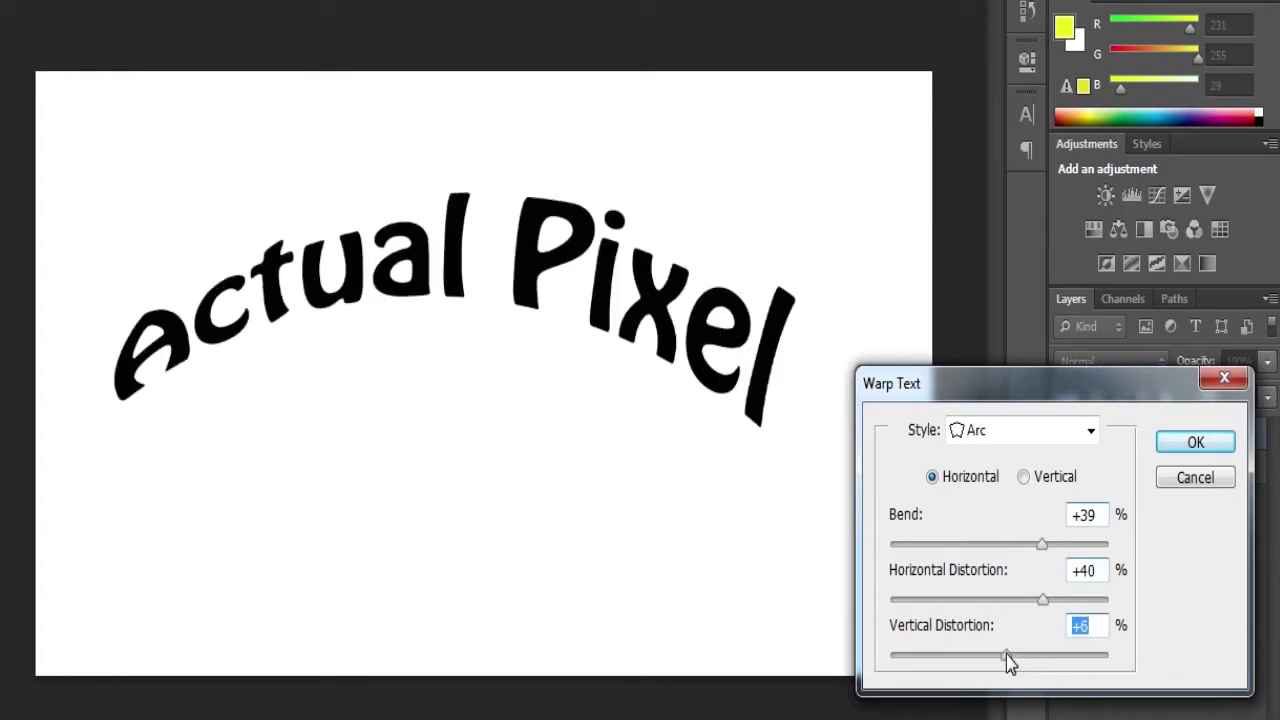
drag(1006, 660, 1040, 660)
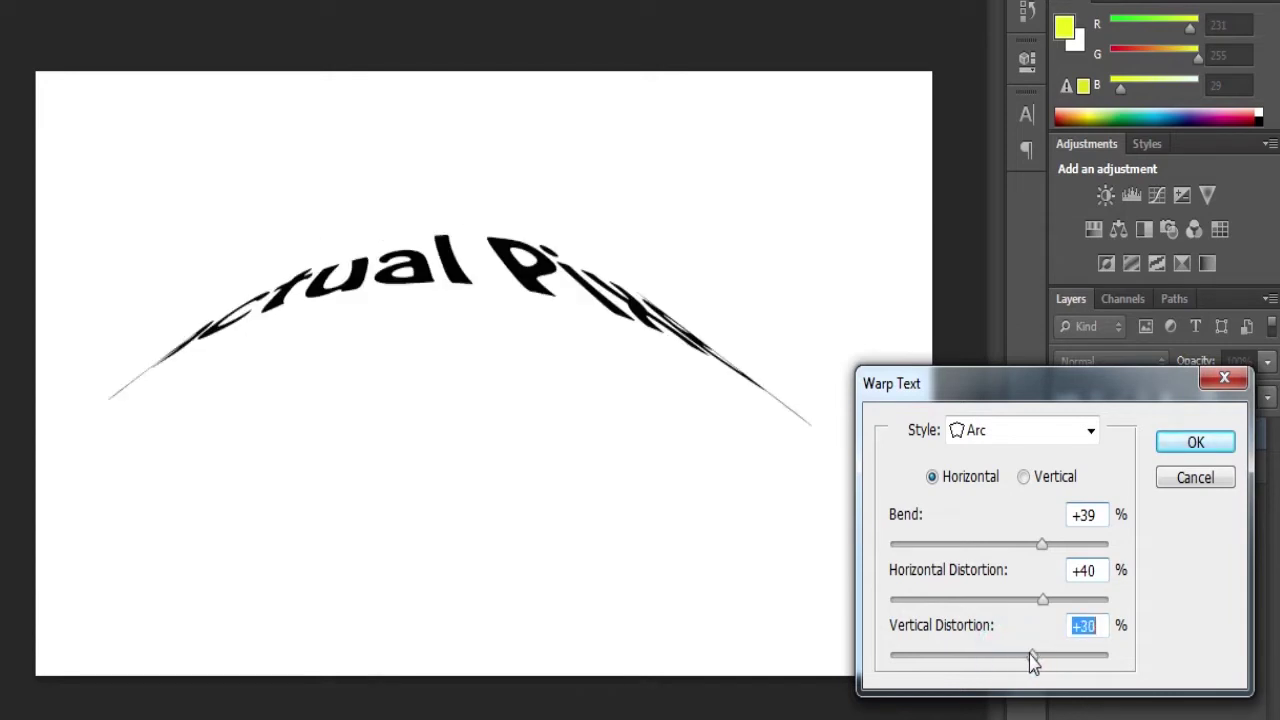
mouse_move(995, 660)
mouse_down()
mouse_move(939, 658)
mouse_move(981, 657)
mouse_up()
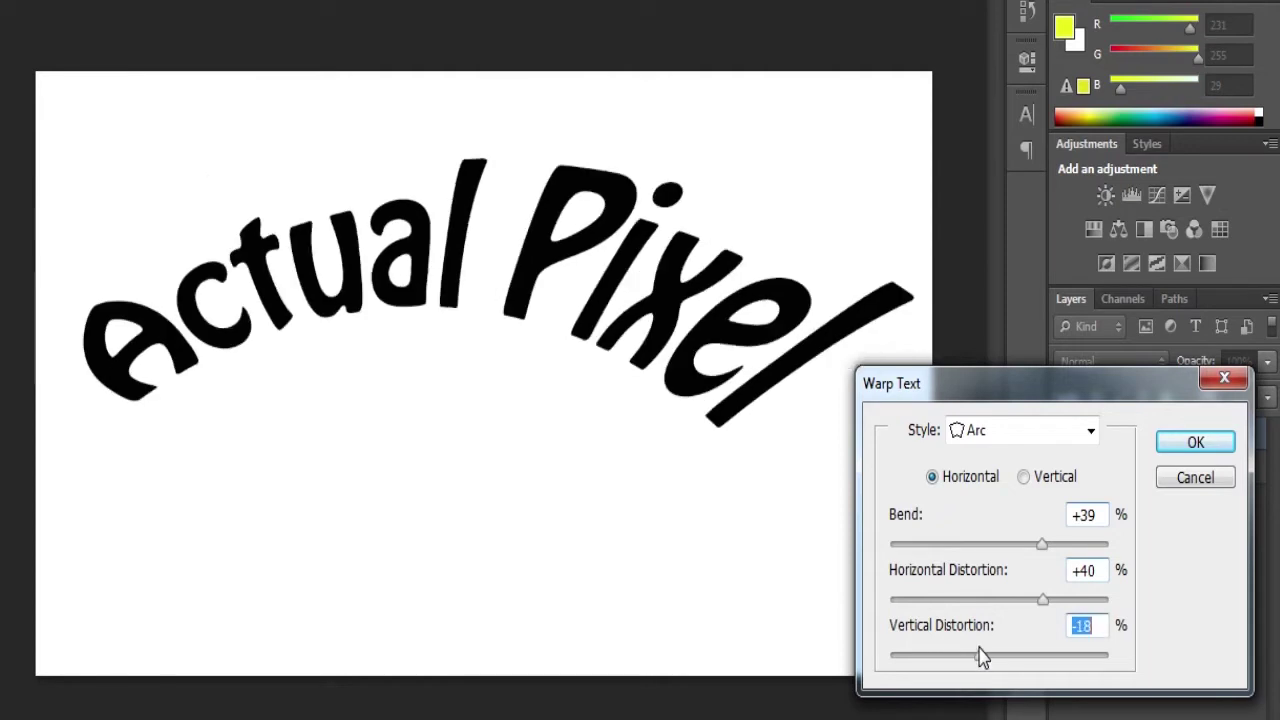
Reduce the Arc warp's horizontal distortion to +1% and its bend to +16%
drag(1041, 600, 1003, 604)
drag(1043, 549, 1018, 557)
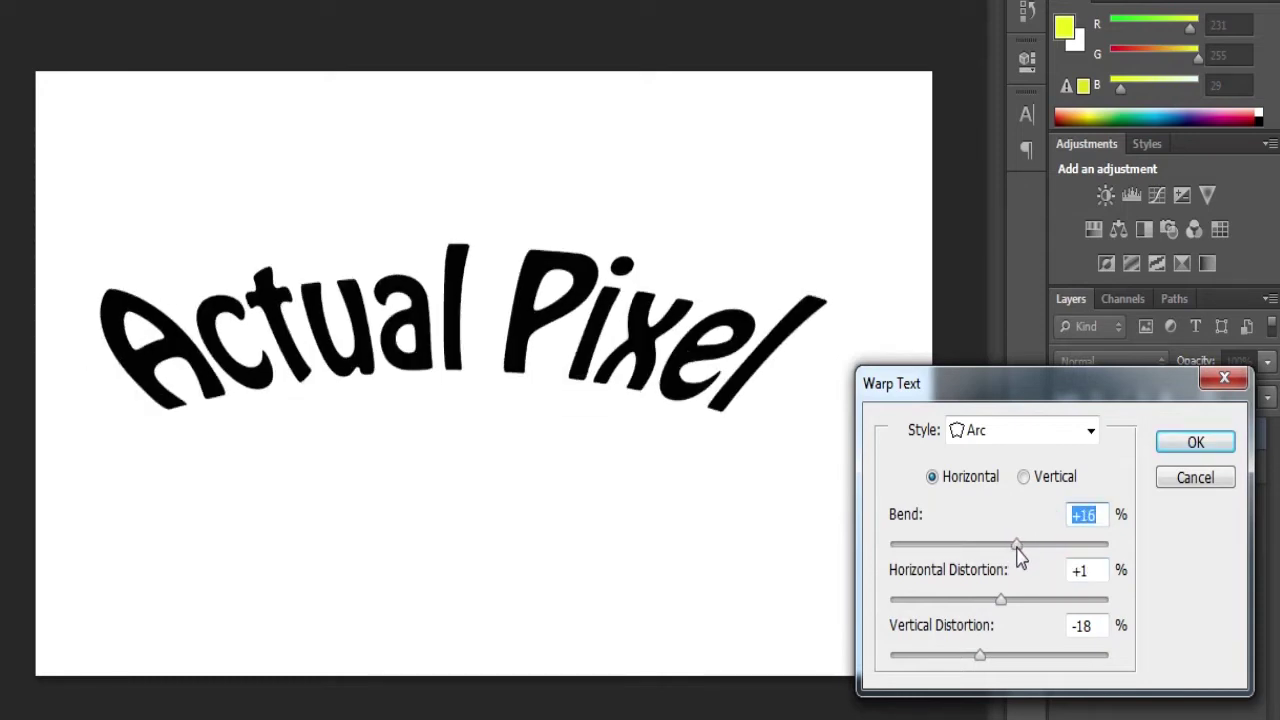
Change the warp style to Arc Lower with a +73% bend and +1% vertical distortion
click(994, 430)
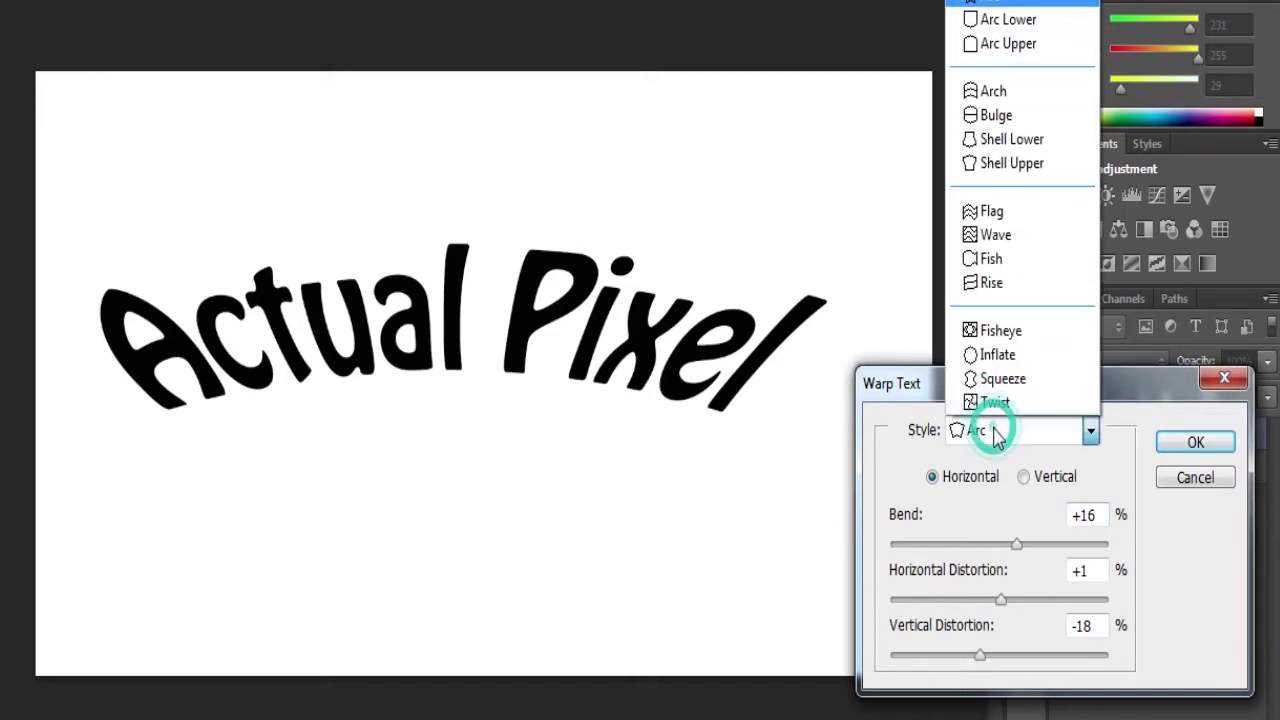
click(1008, 19)
drag(1008, 550, 1045, 550)
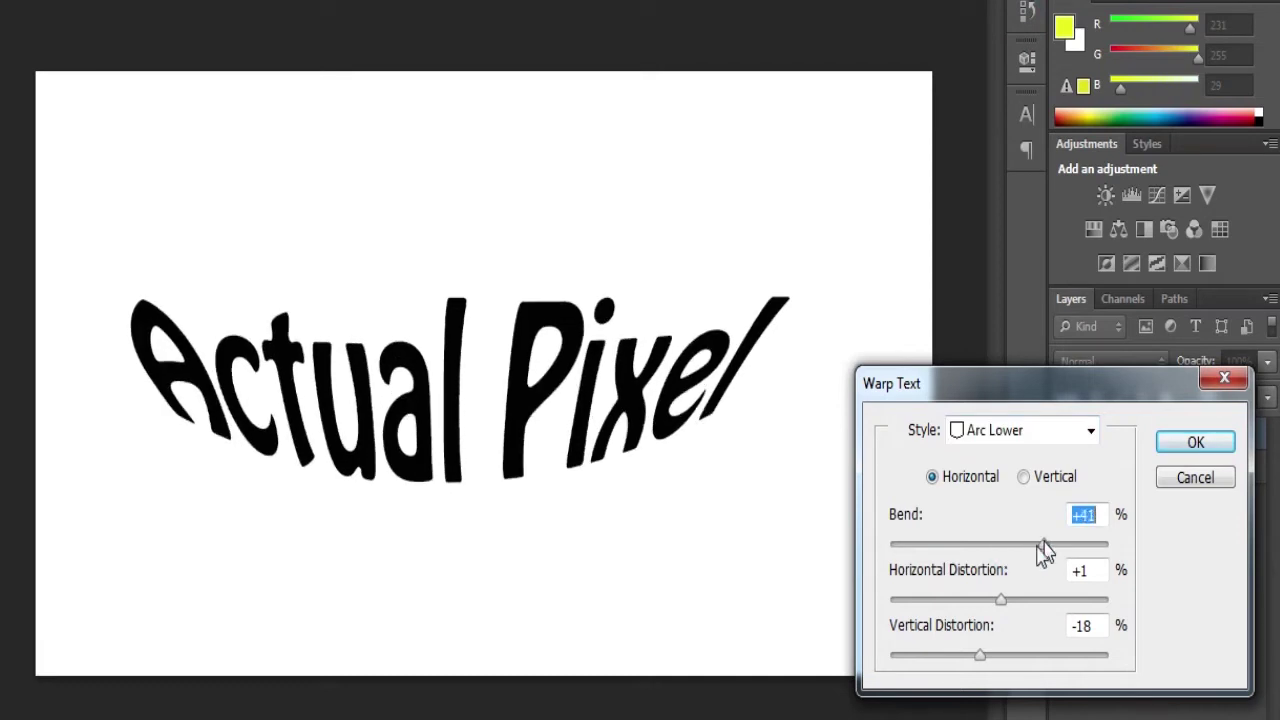
drag(980, 655, 1001, 655)
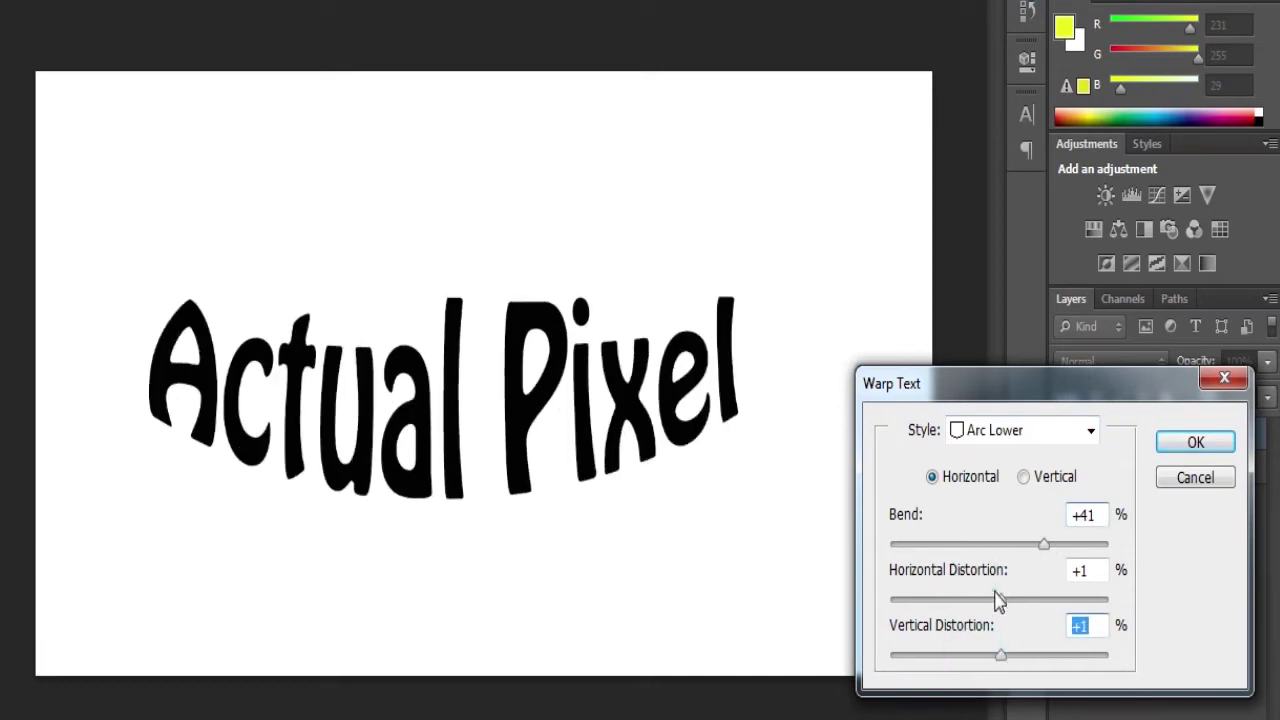
drag(1044, 544, 1079, 547)
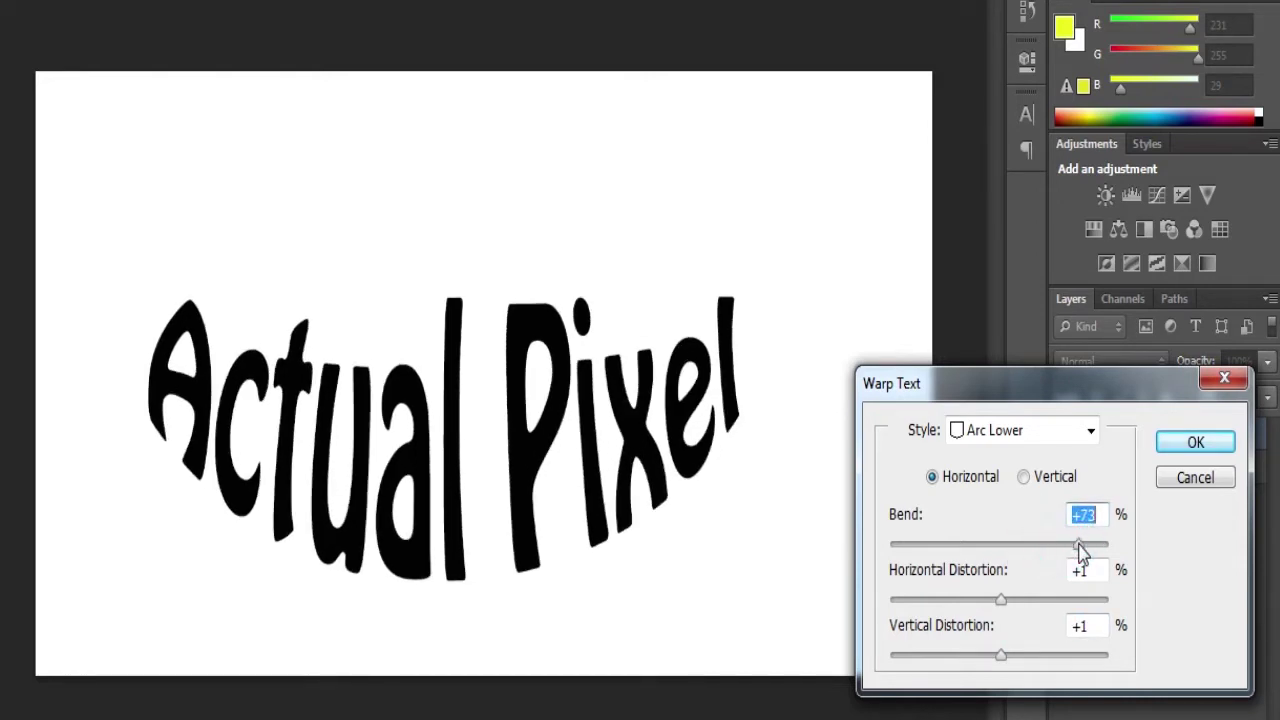
Change the warp style to Arc Upper with a +67% bend and +3% horizontal distortion
click(1020, 430)
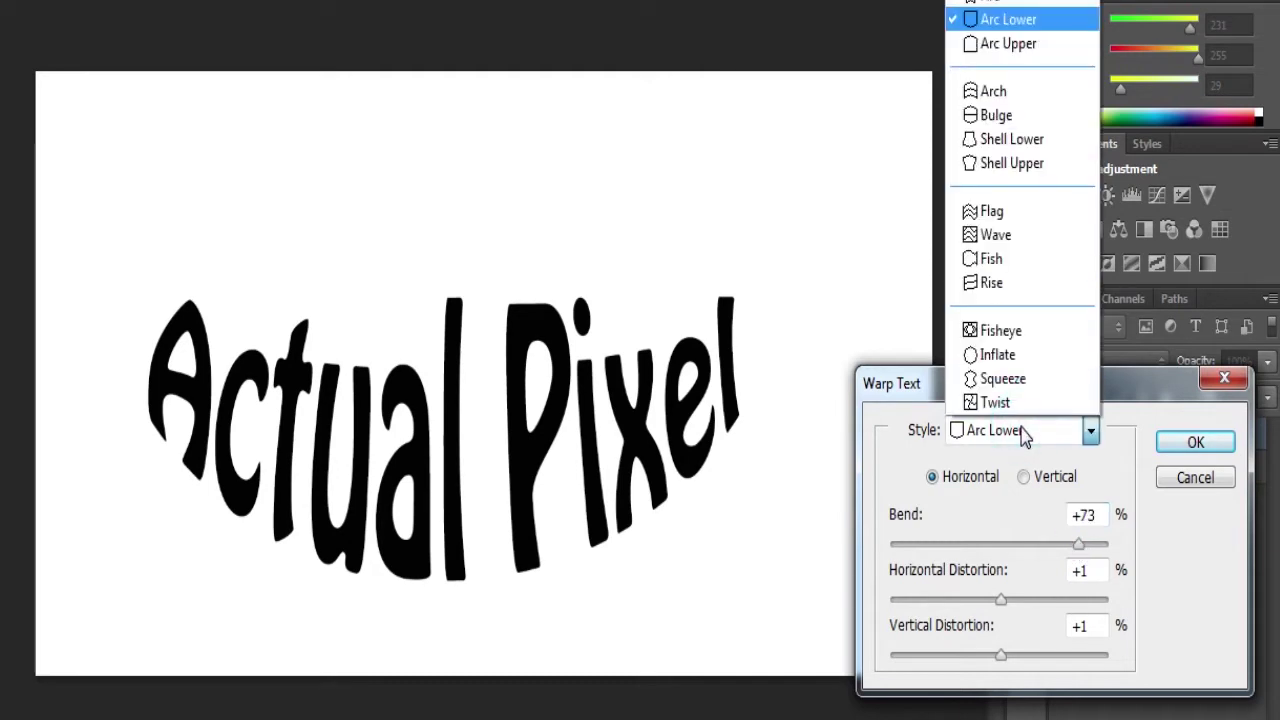
click(1028, 55)
mouse_move(1079, 544)
mouse_down()
mouse_move(1026, 546)
mouse_move(1074, 546)
mouse_up()
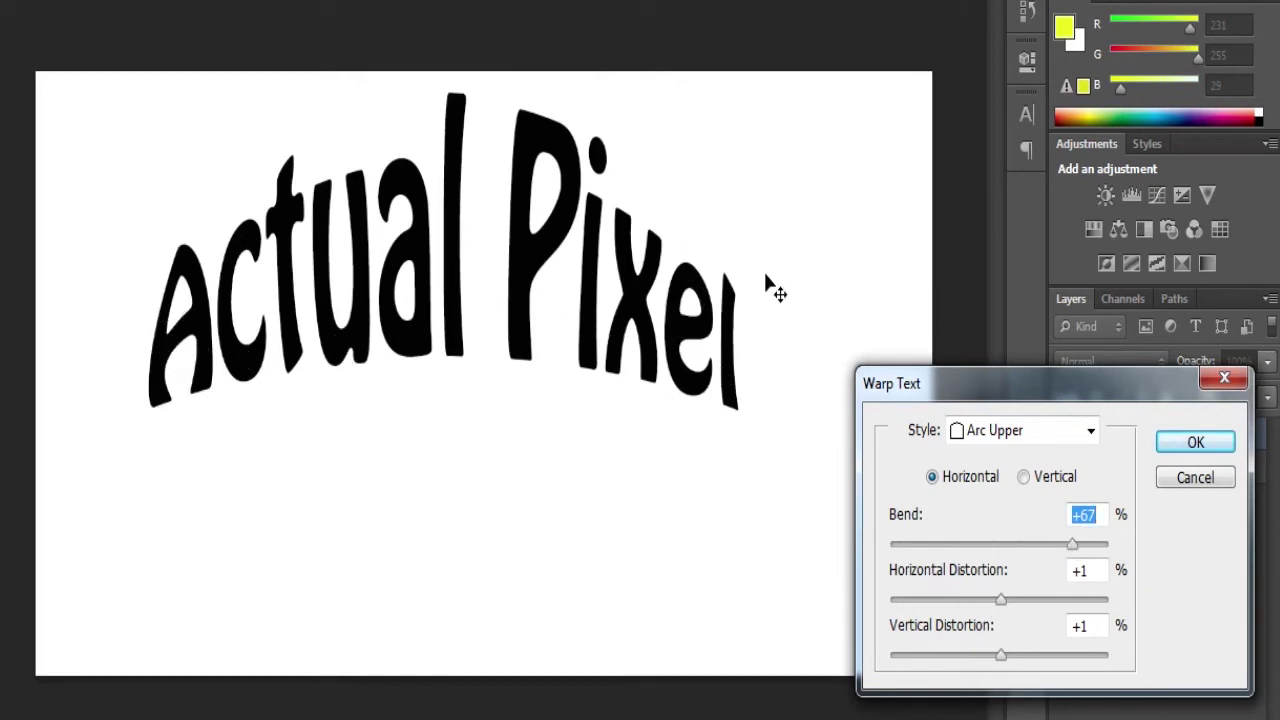
mouse_move(1003, 600)
mouse_down()
mouse_move(1045, 600)
mouse_move(1019, 600)
mouse_up()
click(1003, 599)
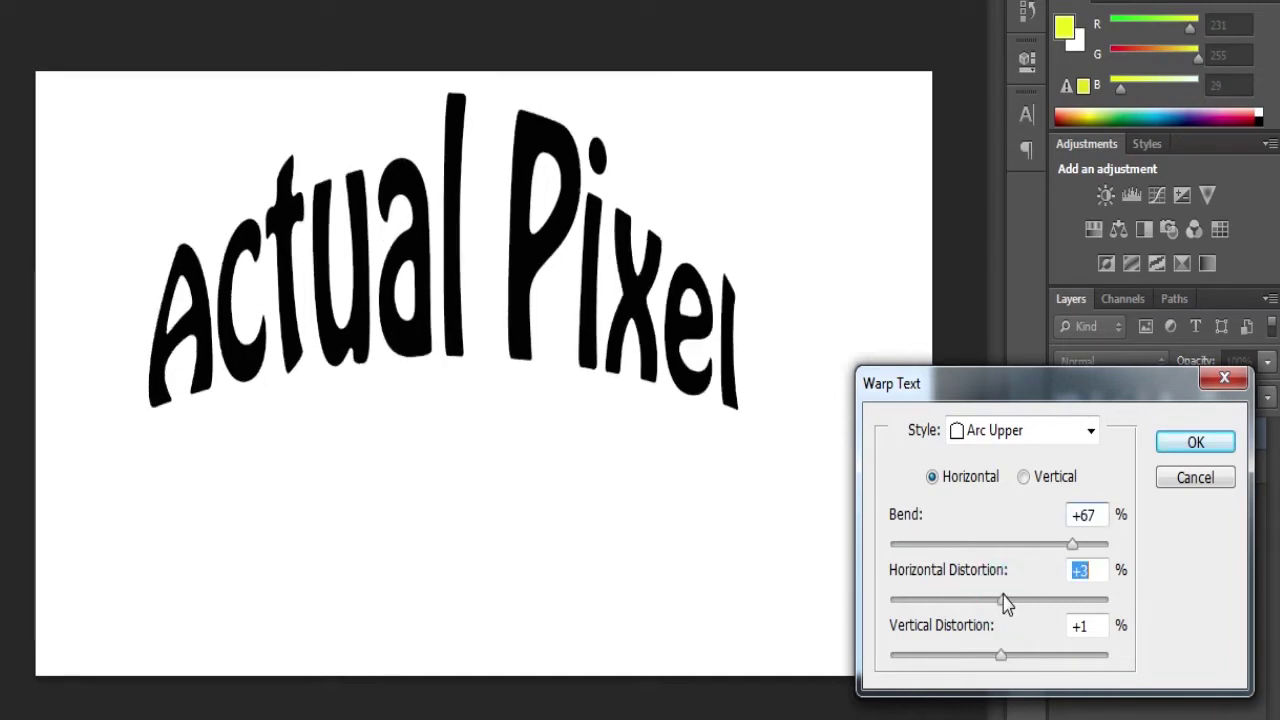
Preview the Arc Upper warp vertically, set horizontal distortion to +1%, and return it to horizontal orientation
click(1025, 477)
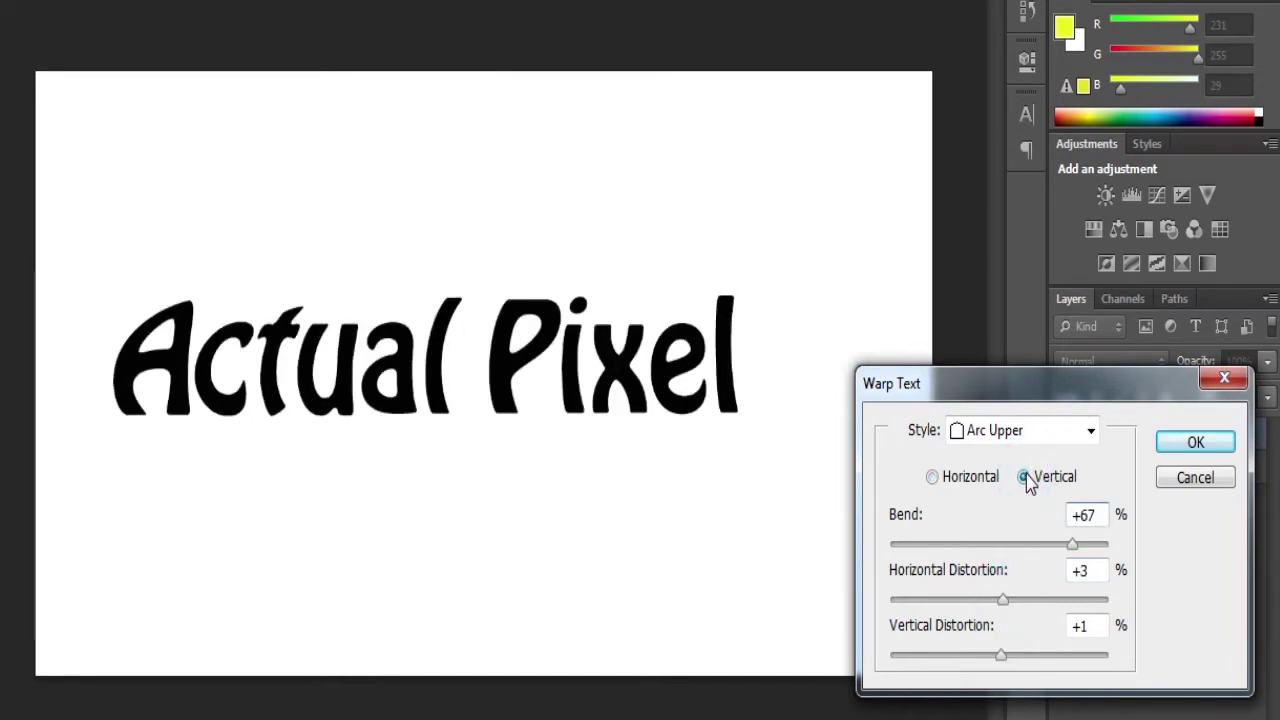
mouse_move(1006, 598)
mouse_down()
mouse_move(1066, 606)
mouse_move(1003, 609)
mouse_up()
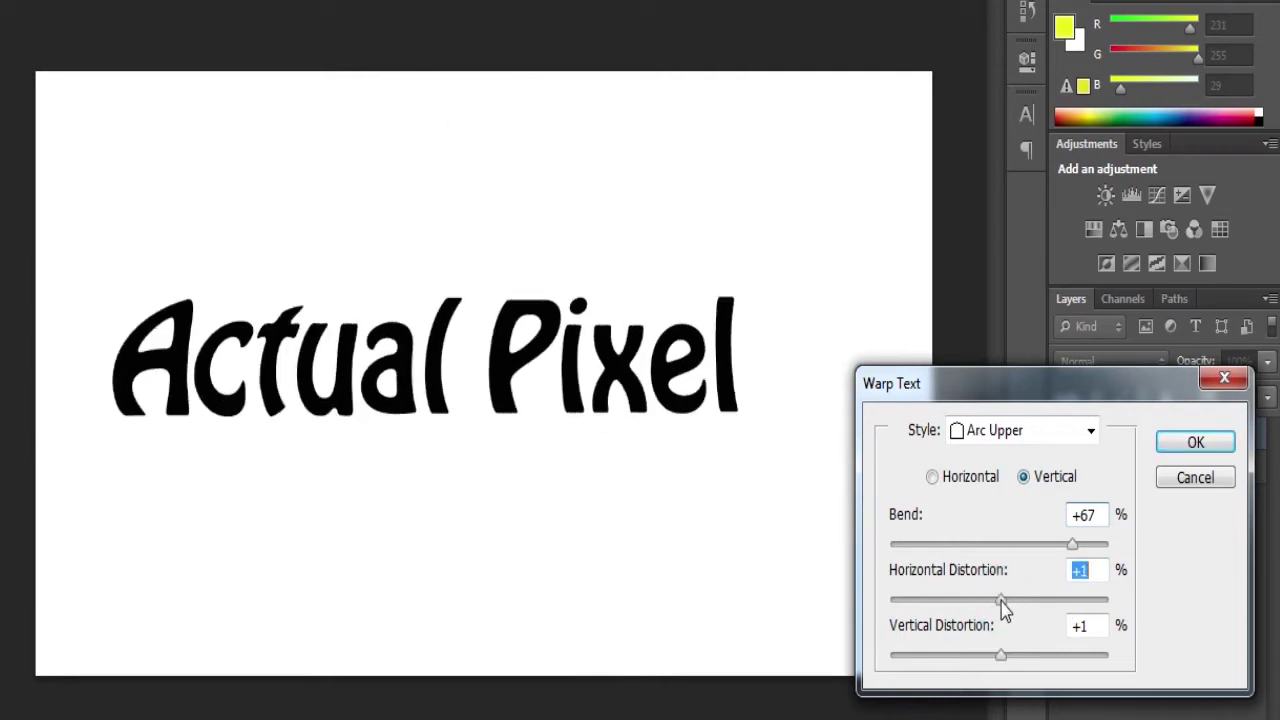
click(933, 480)
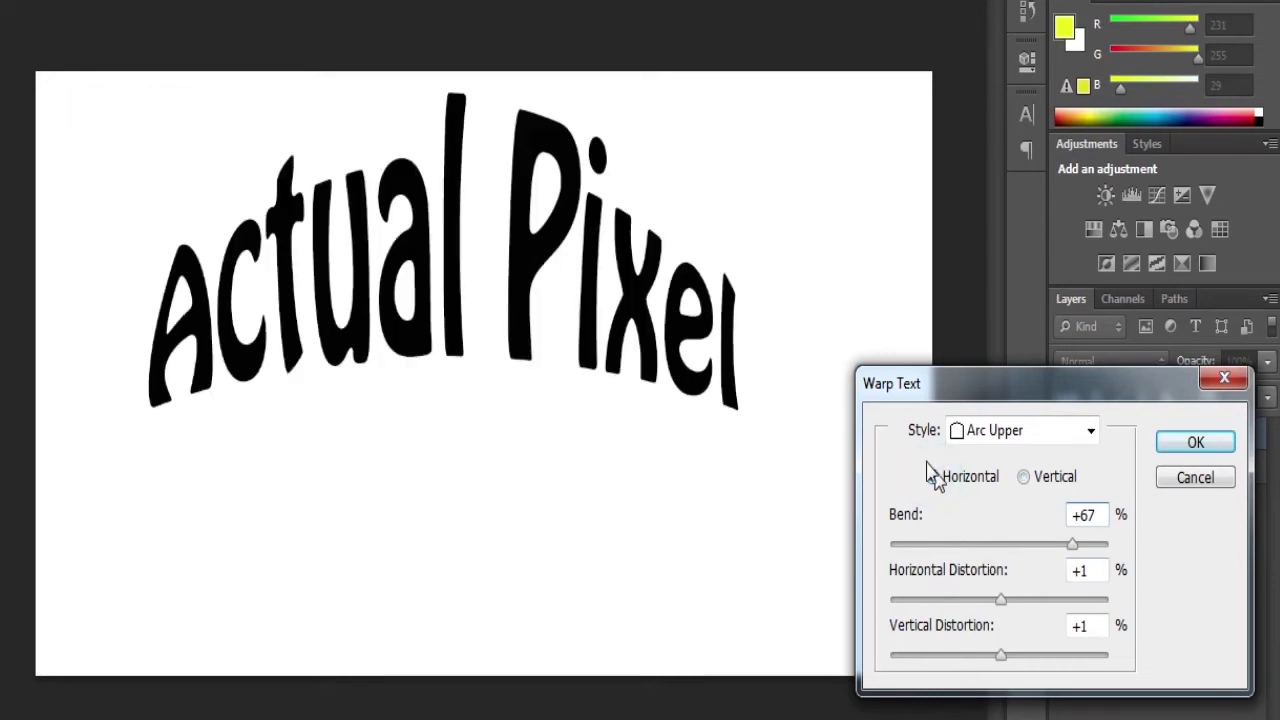
Change the warp style to Flag and set its bend to +49%
click(1044, 440)
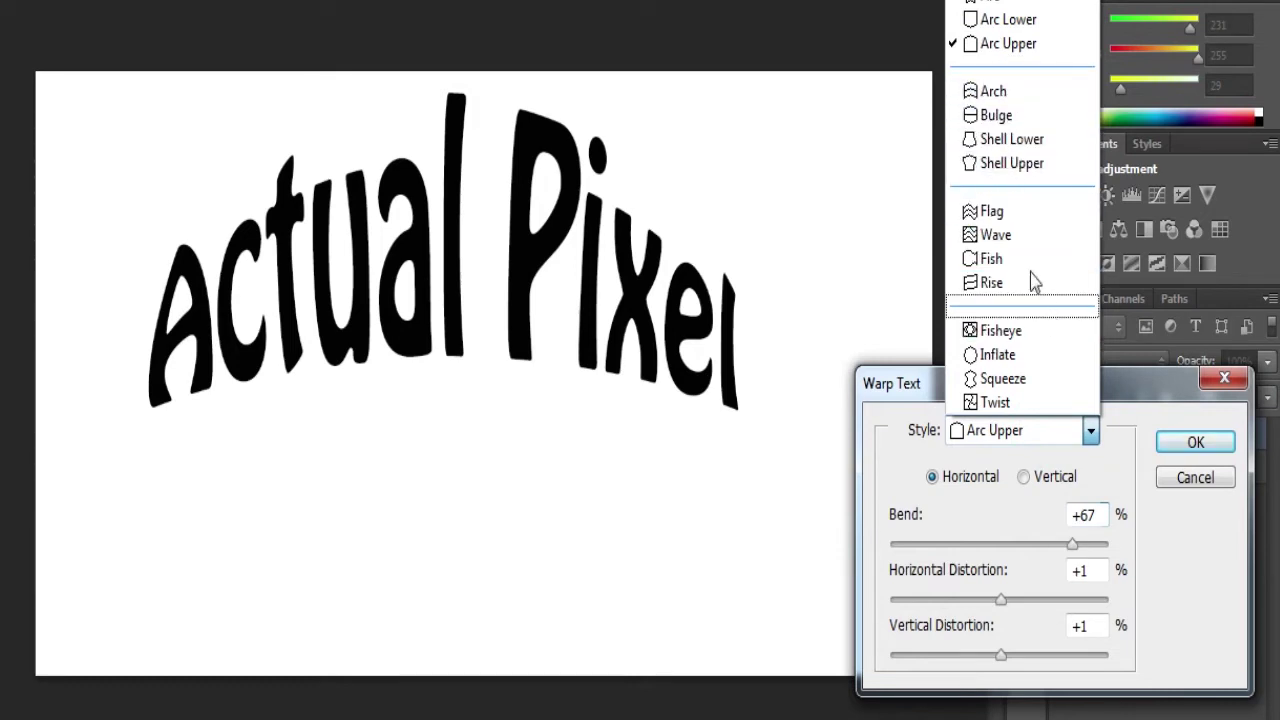
click(1023, 220)
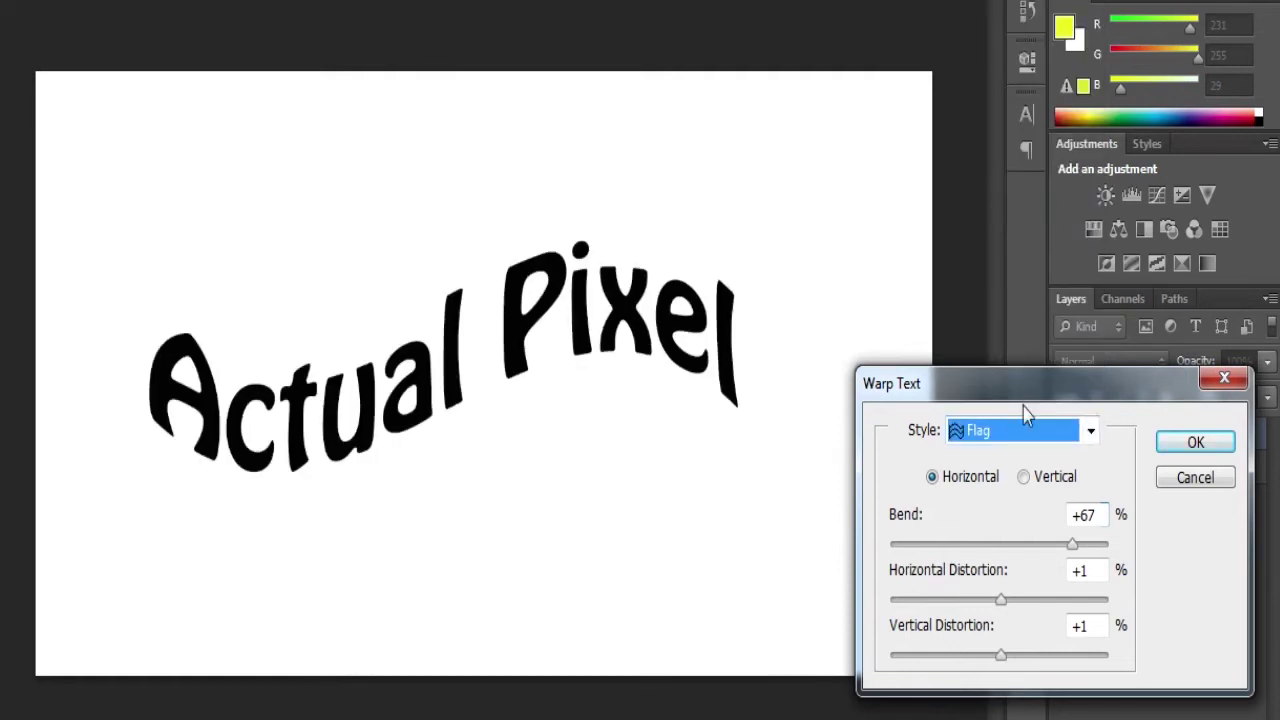
mouse_move(1072, 546)
mouse_down()
mouse_move(1008, 560)
mouse_move(1052, 550)
mouse_up()
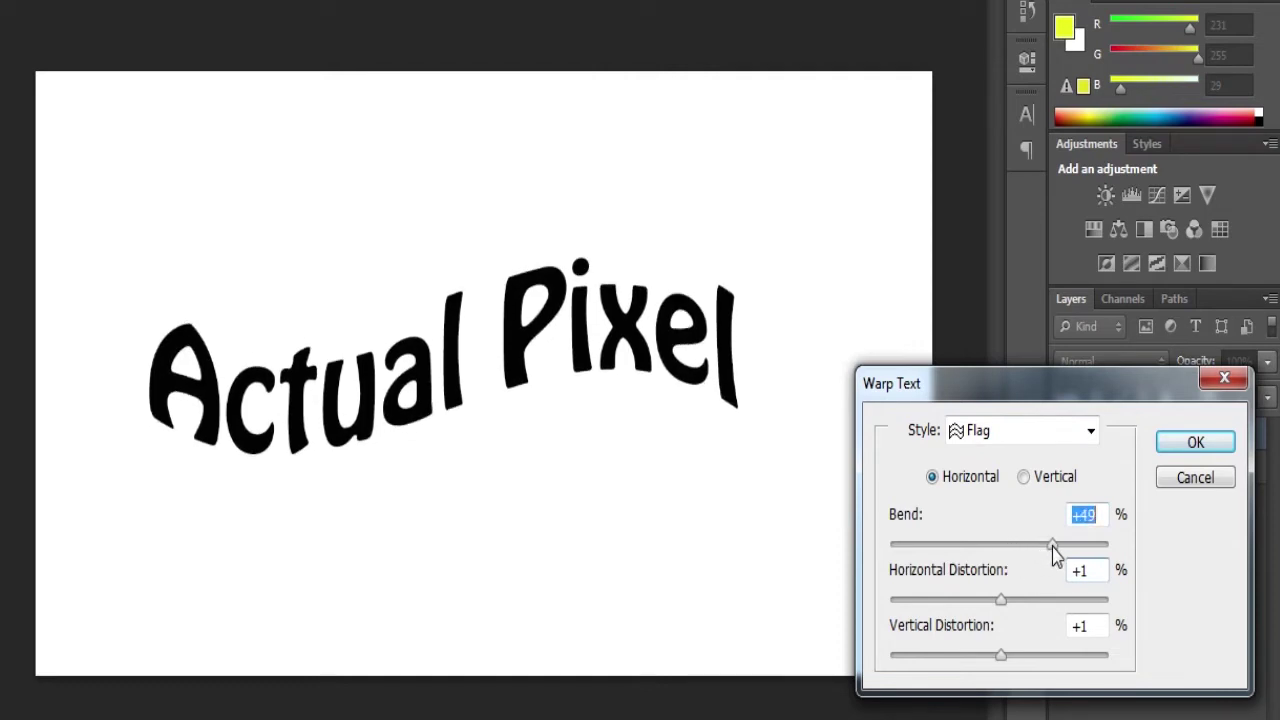
Try the Flag warp with +55% bend, +32% horizontal and +6% vertical distortion, and discard the warp
click(1057, 544)
drag(1000, 599, 1034, 599)
drag(1000, 655, 998, 662)
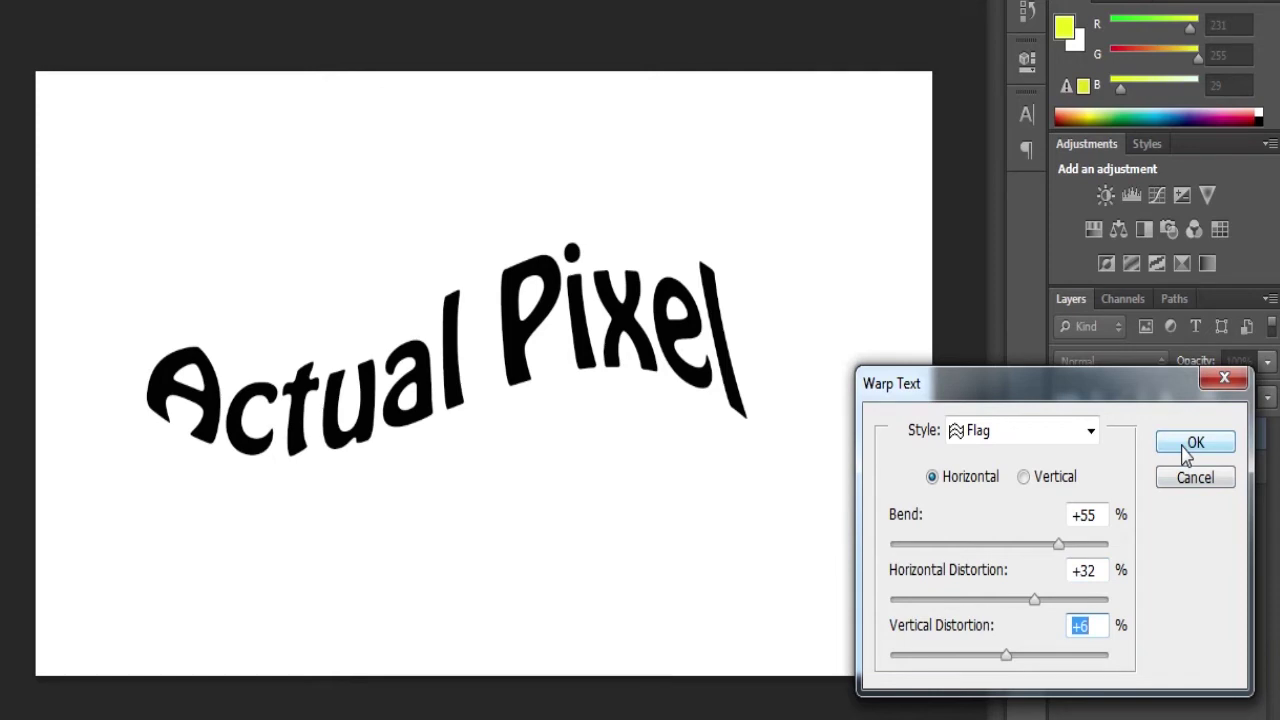
click(1193, 477)
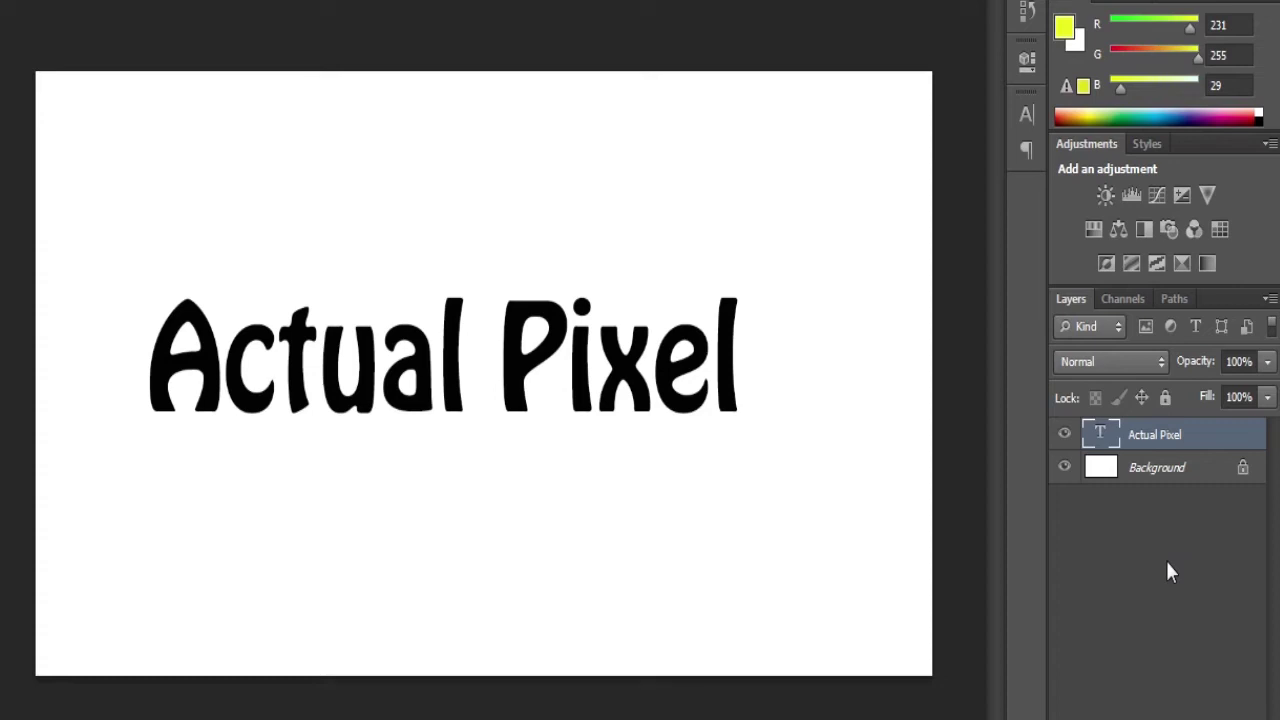
Check the free-transform options of the text layer, leave the transform, and move the text slightly down and to the left
right_click(569, 371)
click(620, 386)
key(ctrl+t)
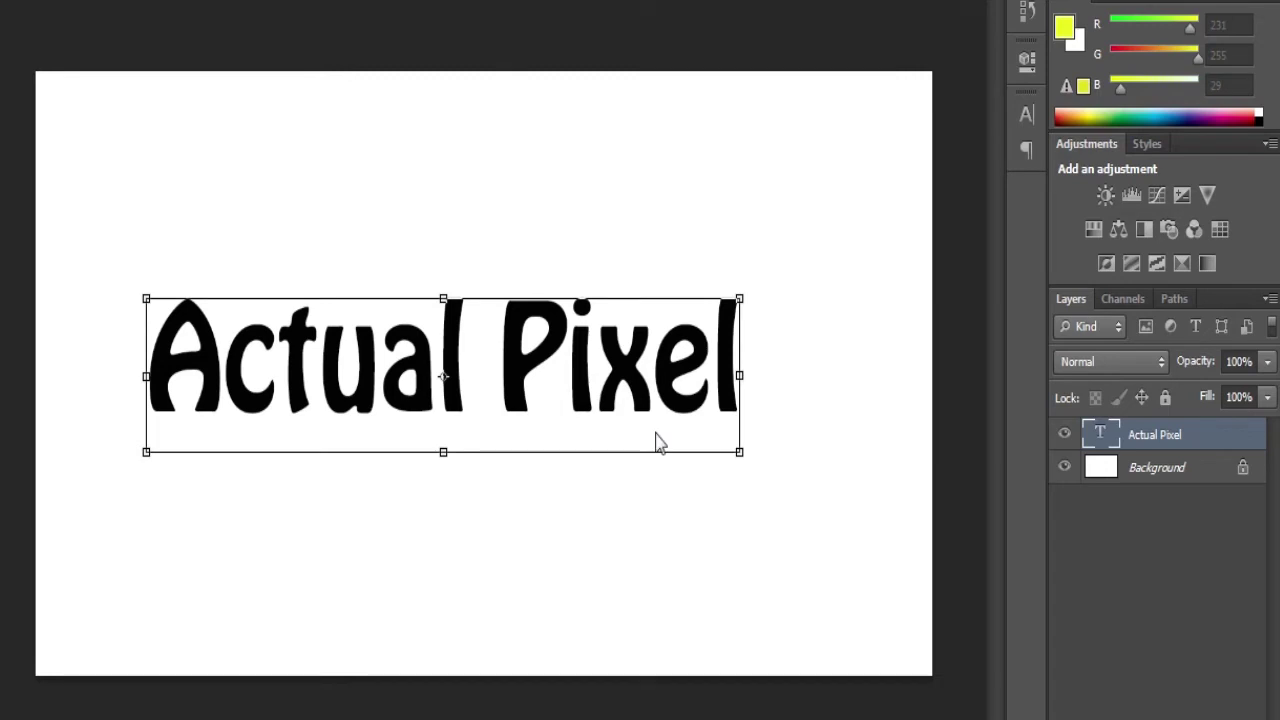
right_click(656, 437)
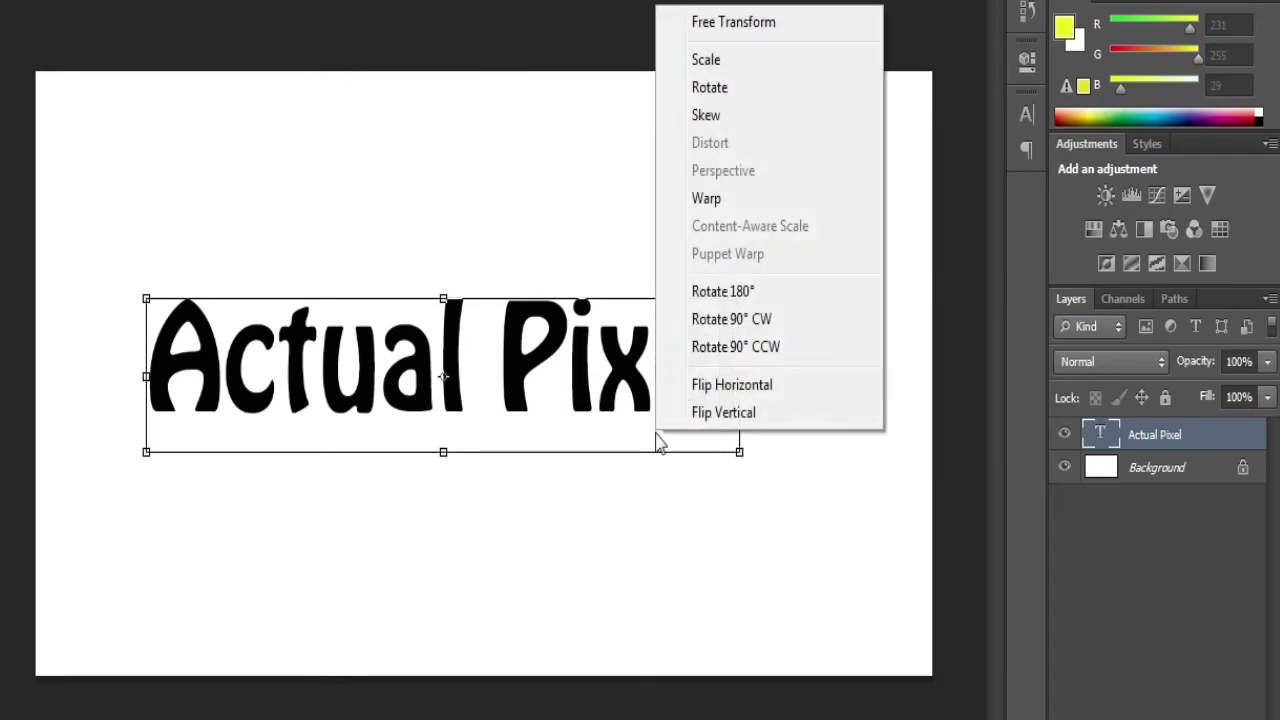
click(752, 200)
click(603, 397)
drag(604, 446, 560, 470)
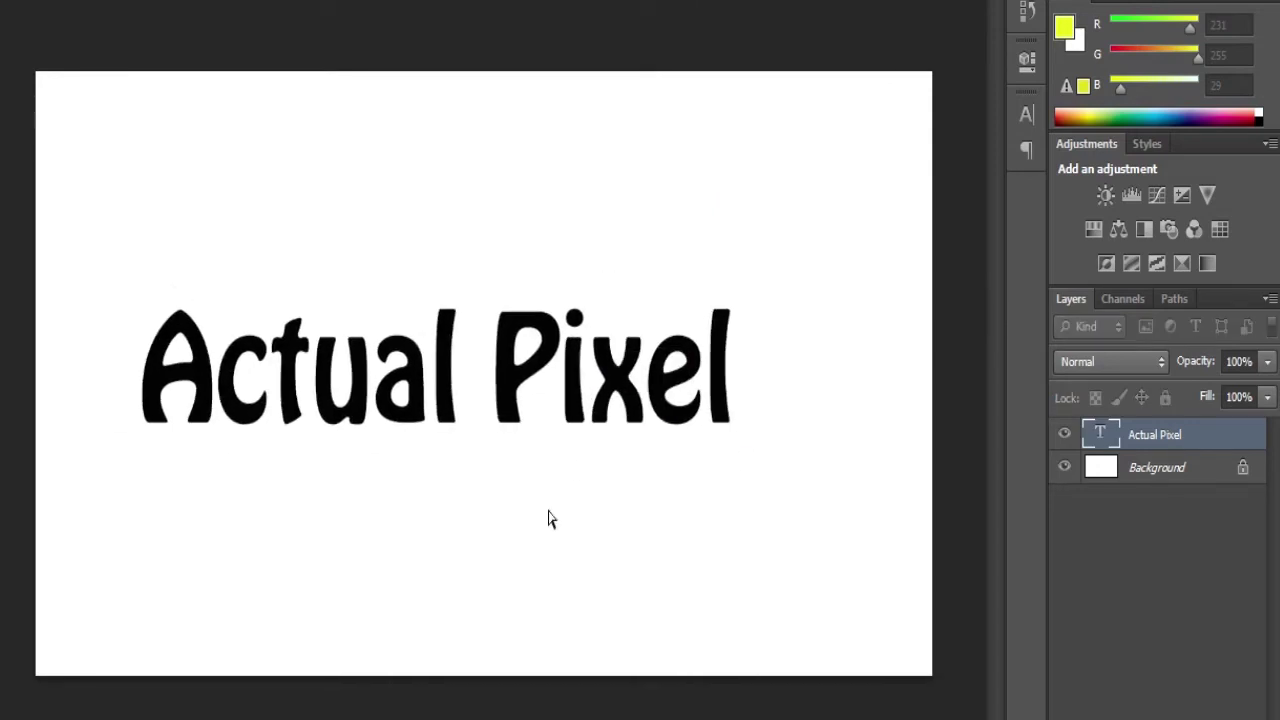
Put the text into free transform again, review which transform options are available, and leave the transform
key(ctrl+t)
right_click(534, 423)
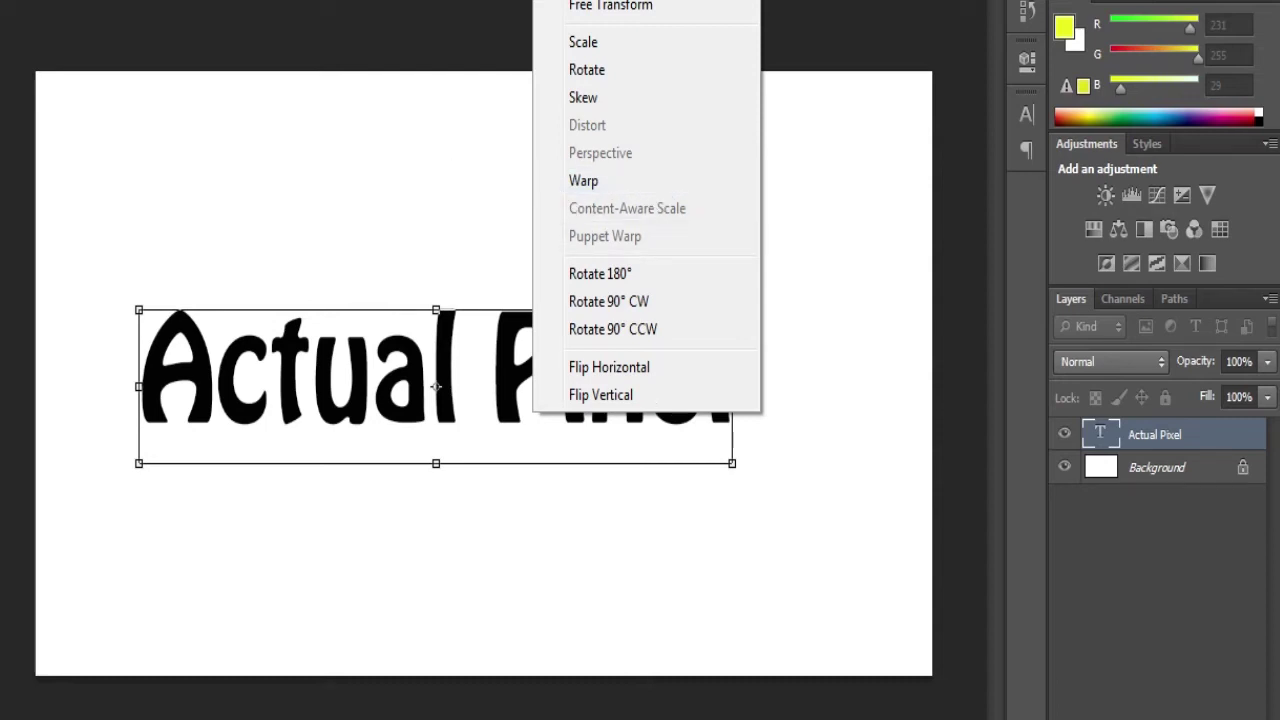
click(680, 589)
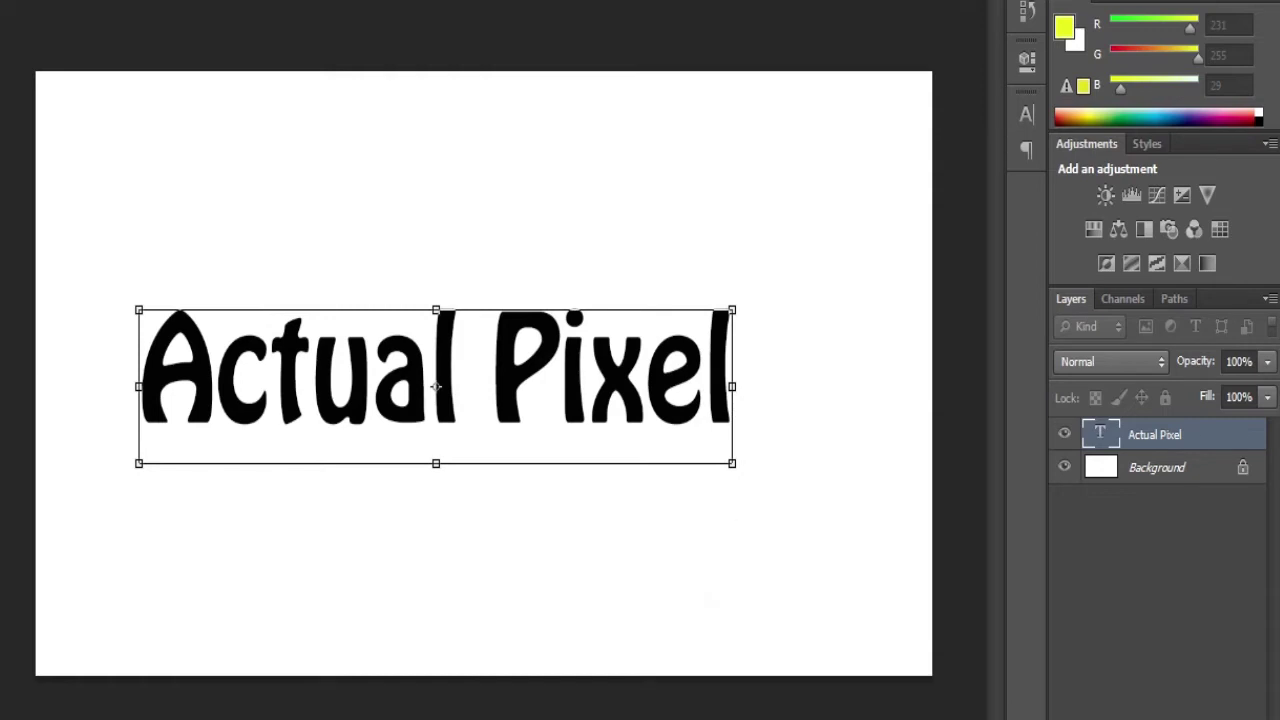
click(506, 266)
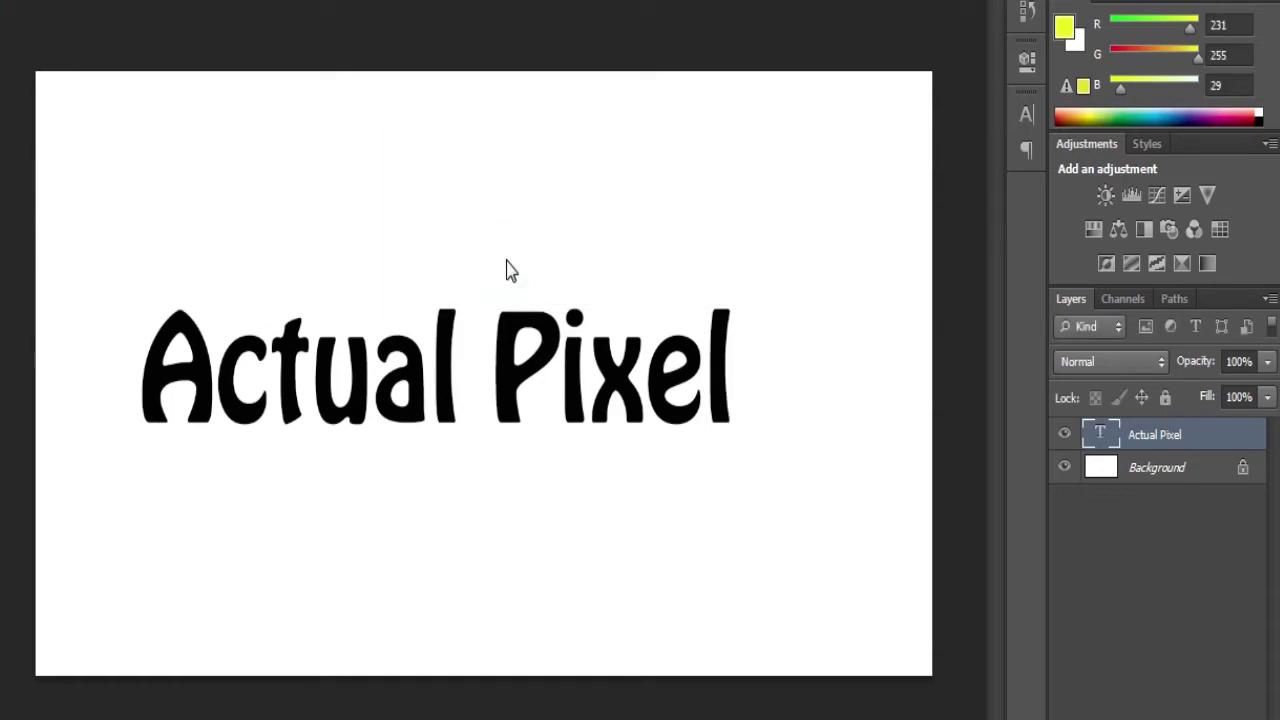
Rasterize the Actual Pixel type layer and move the rasterized text slightly down and to the right
right_click(1135, 447)
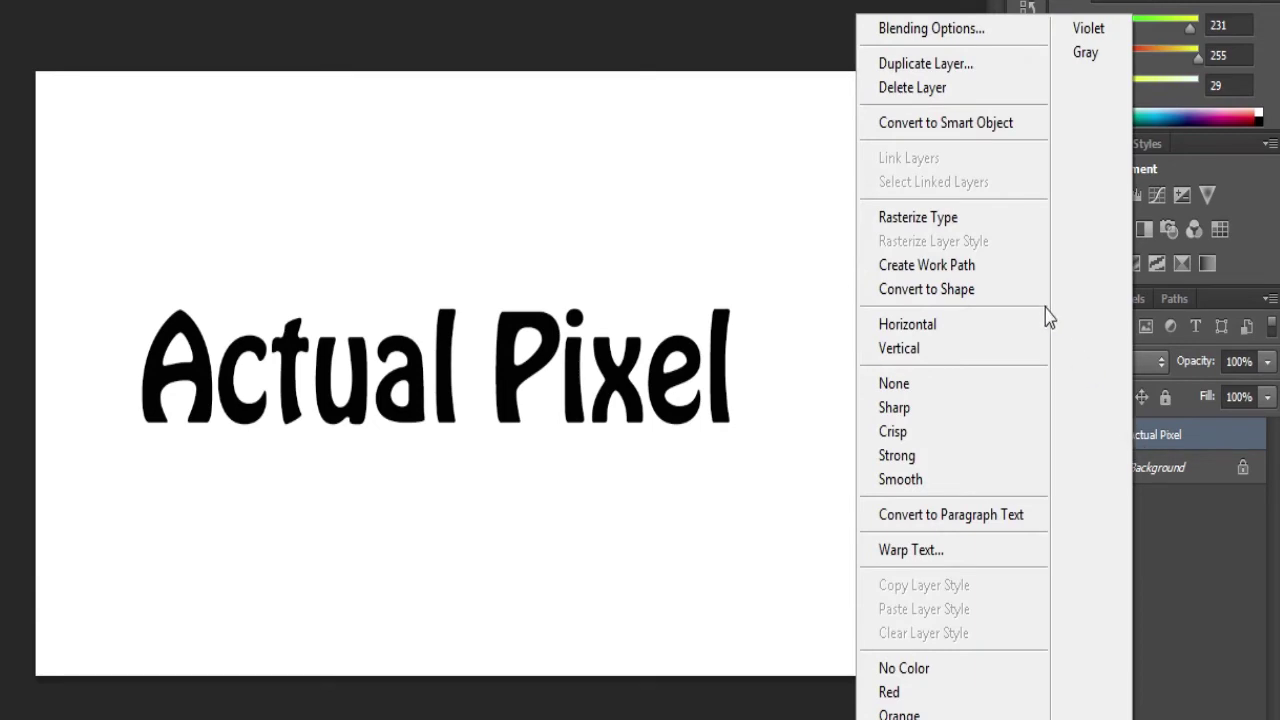
click(934, 220)
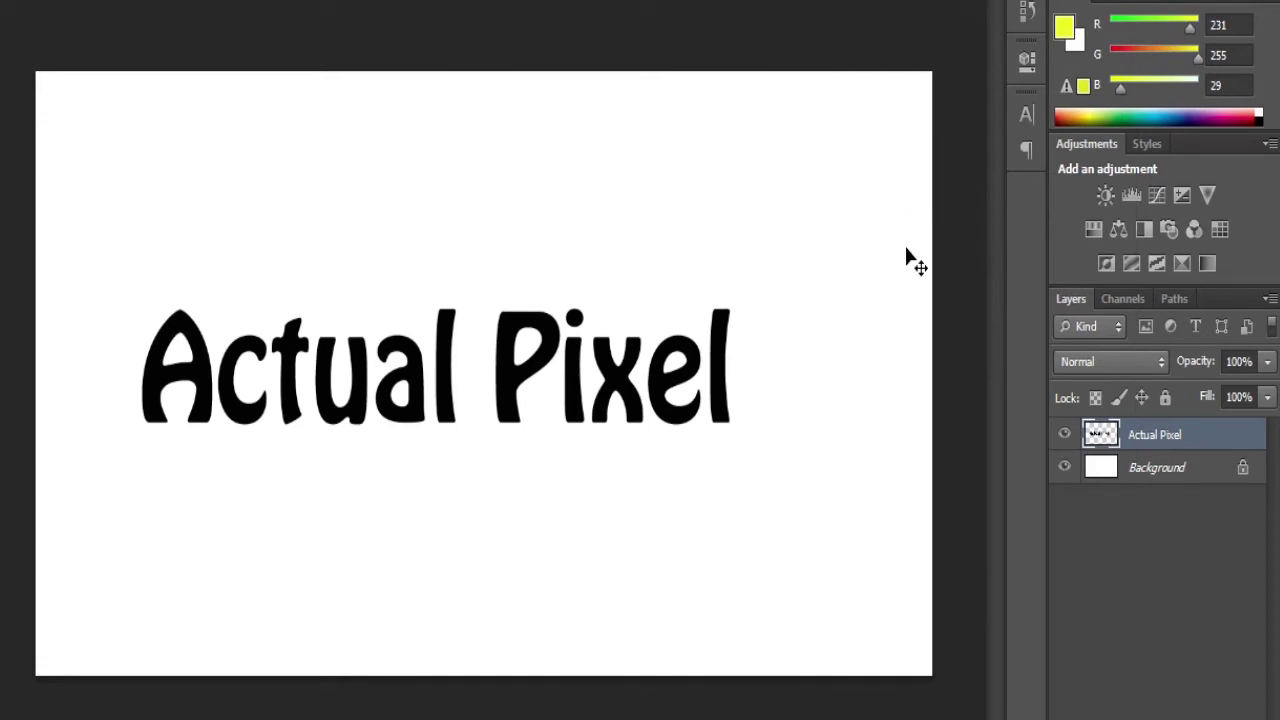
mouse_move(437, 380)
mouse_down()
mouse_move(449, 450)
mouse_move(445, 385)
mouse_up()
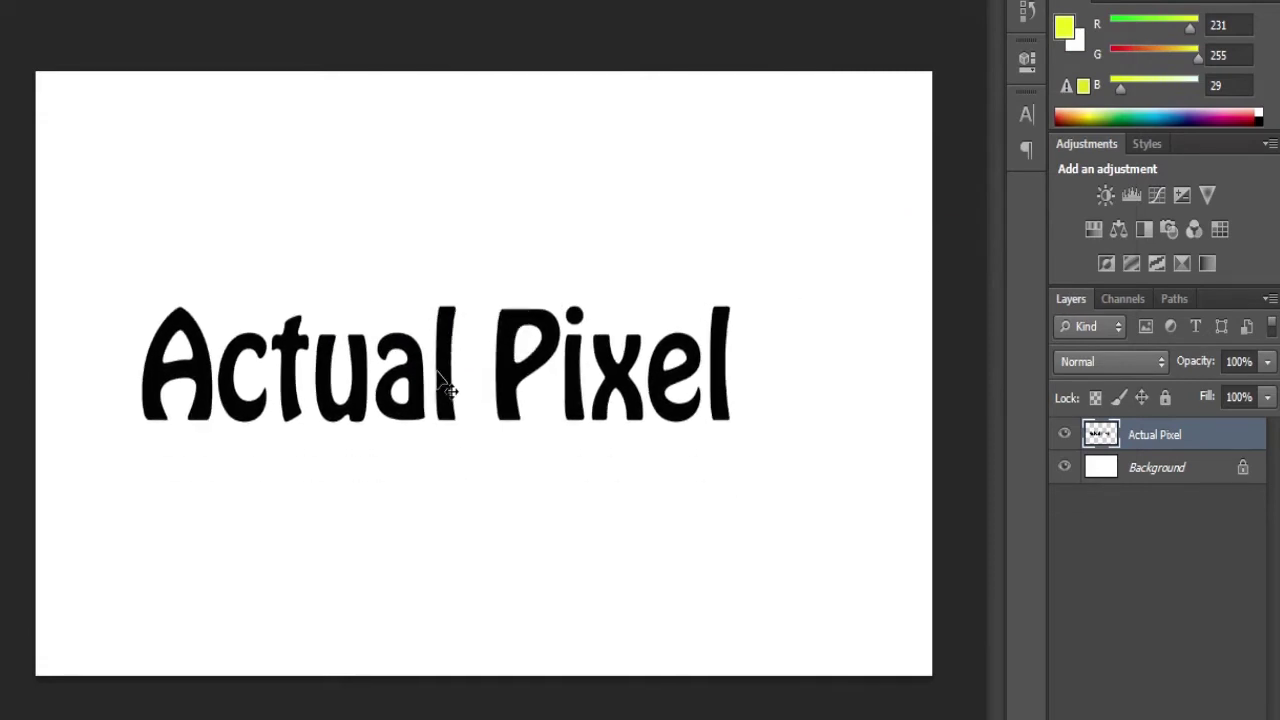
drag(534, 409, 546, 429)
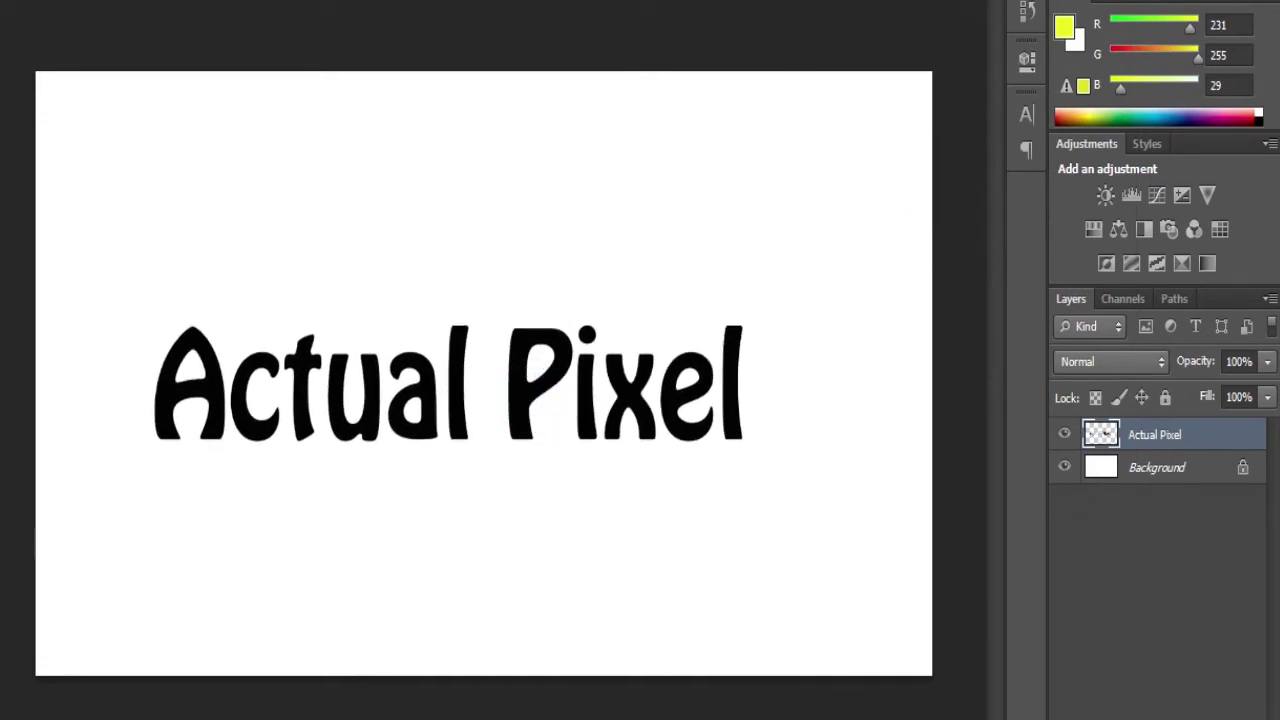
Check the rasterized layer's options and undo both the move and the rasterization
right_click(1133, 434)
click(1172, 564)
key(ctrl+z)
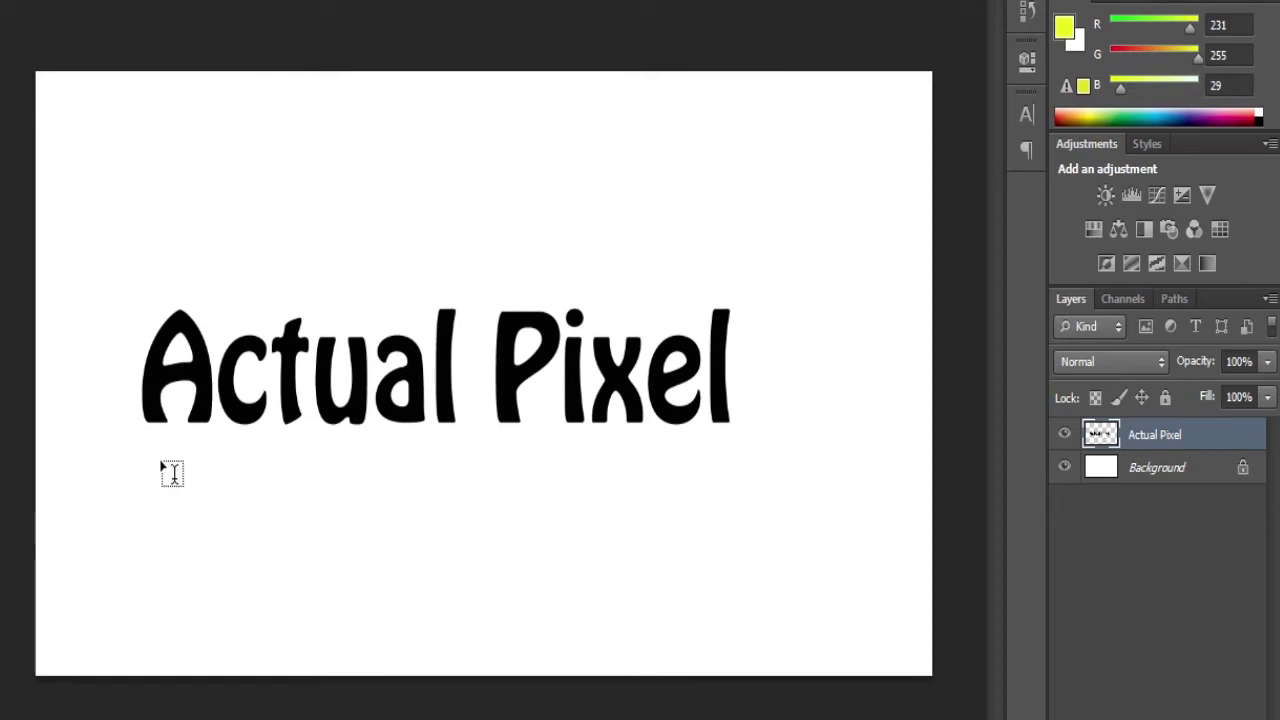
key(ctrl+z)
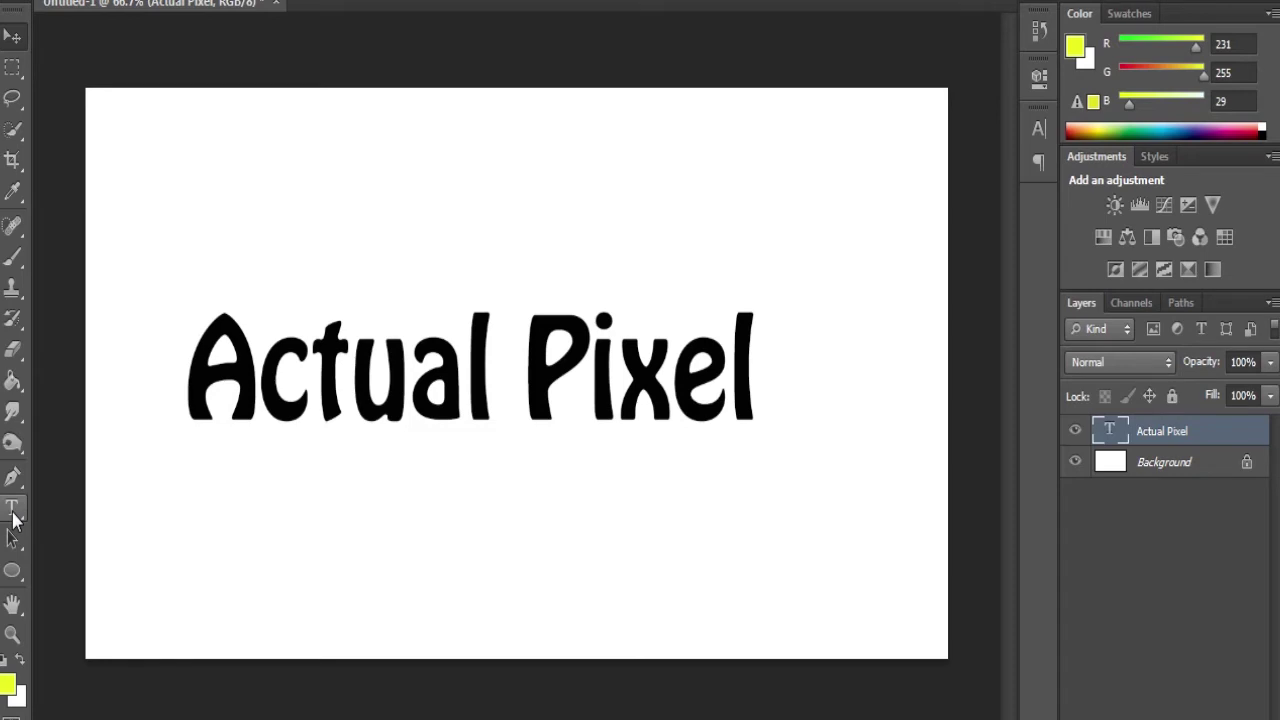
Check that the type is editable by selecting the whole text and only its letter P, and leave text editing
click(12, 508)
click(364, 378)
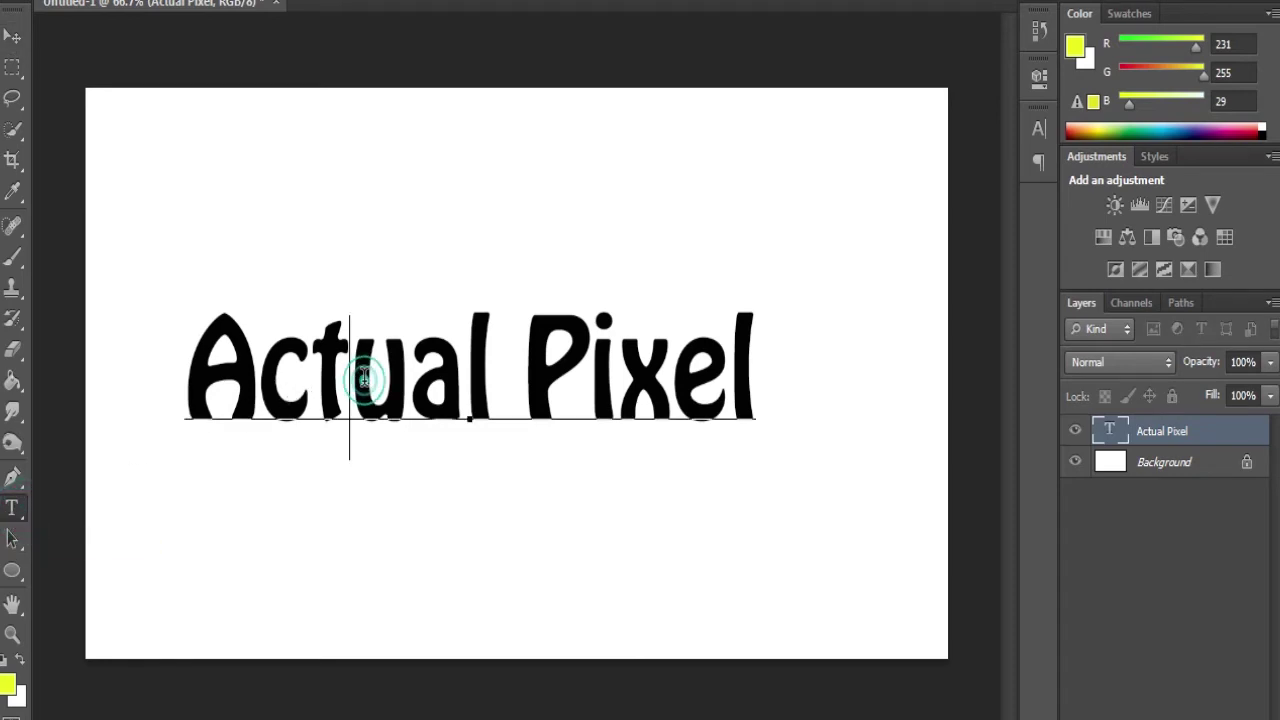
key(ctrl+a)
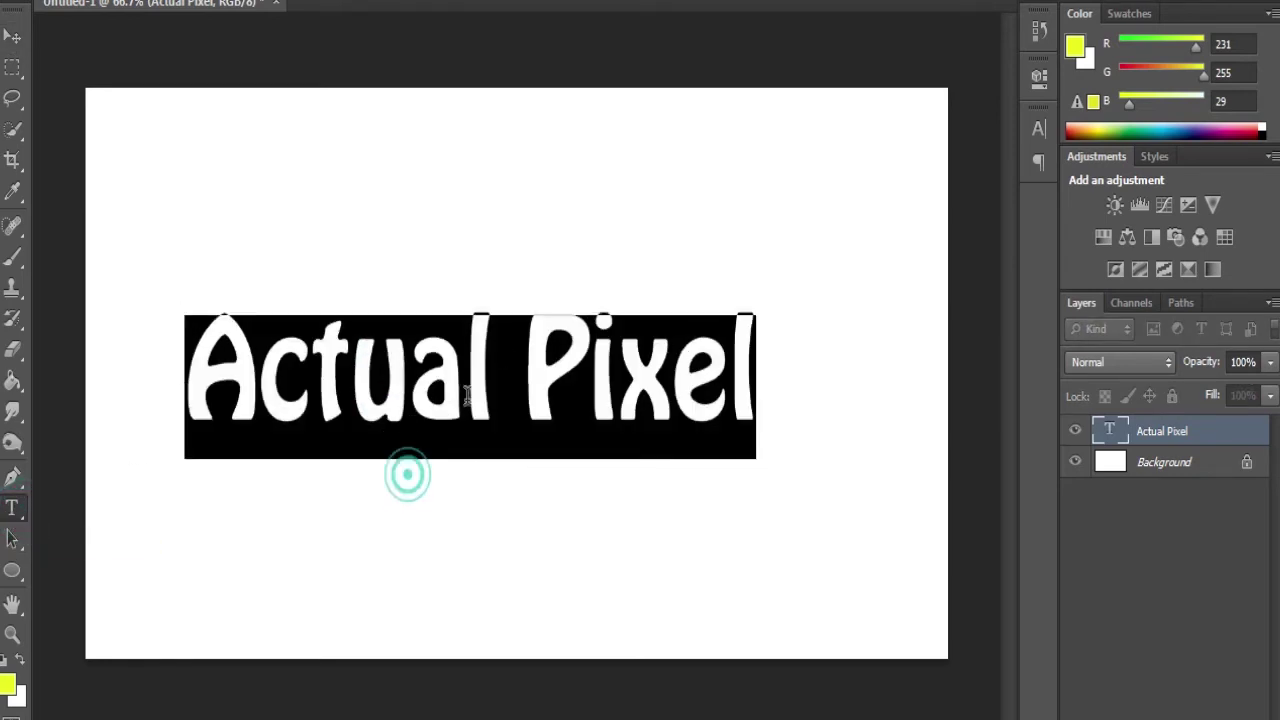
click(491, 400)
drag(491, 400, 590, 395)
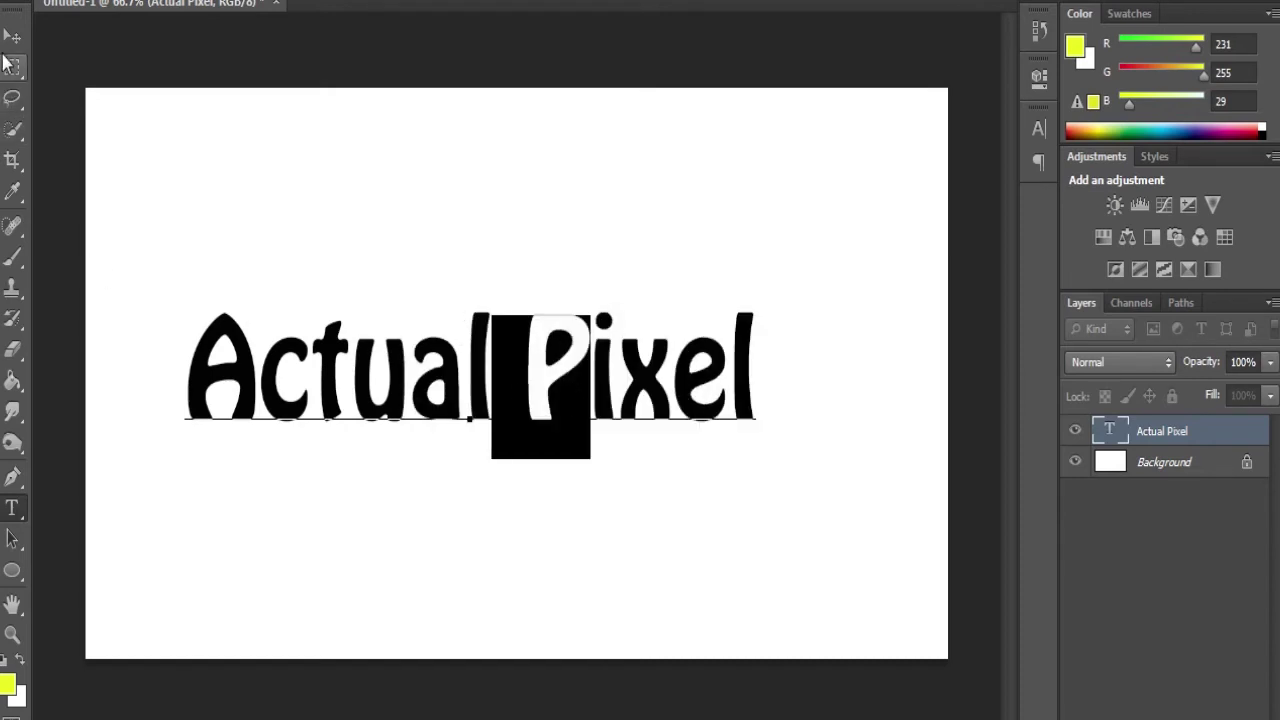
click(12, 36)
Rasterize the Actual Pixel type layer and move the text a little to the right and slightly down
right_click(1146, 430)
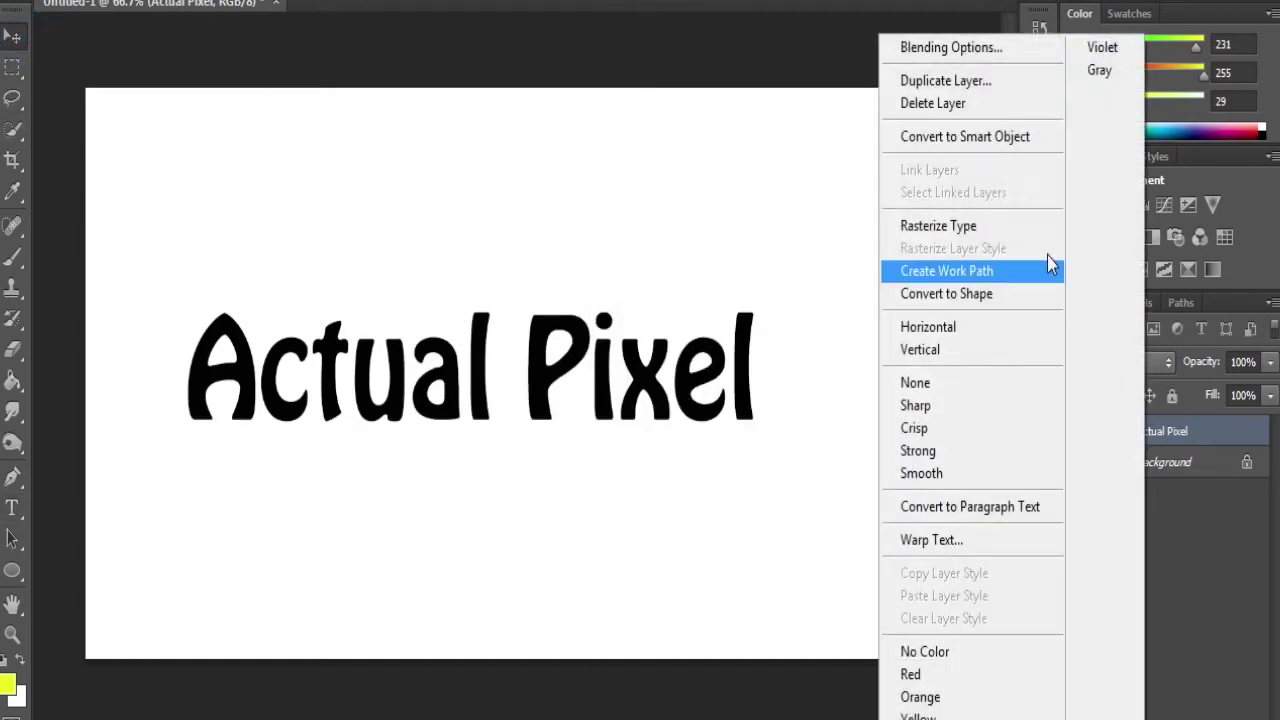
click(949, 236)
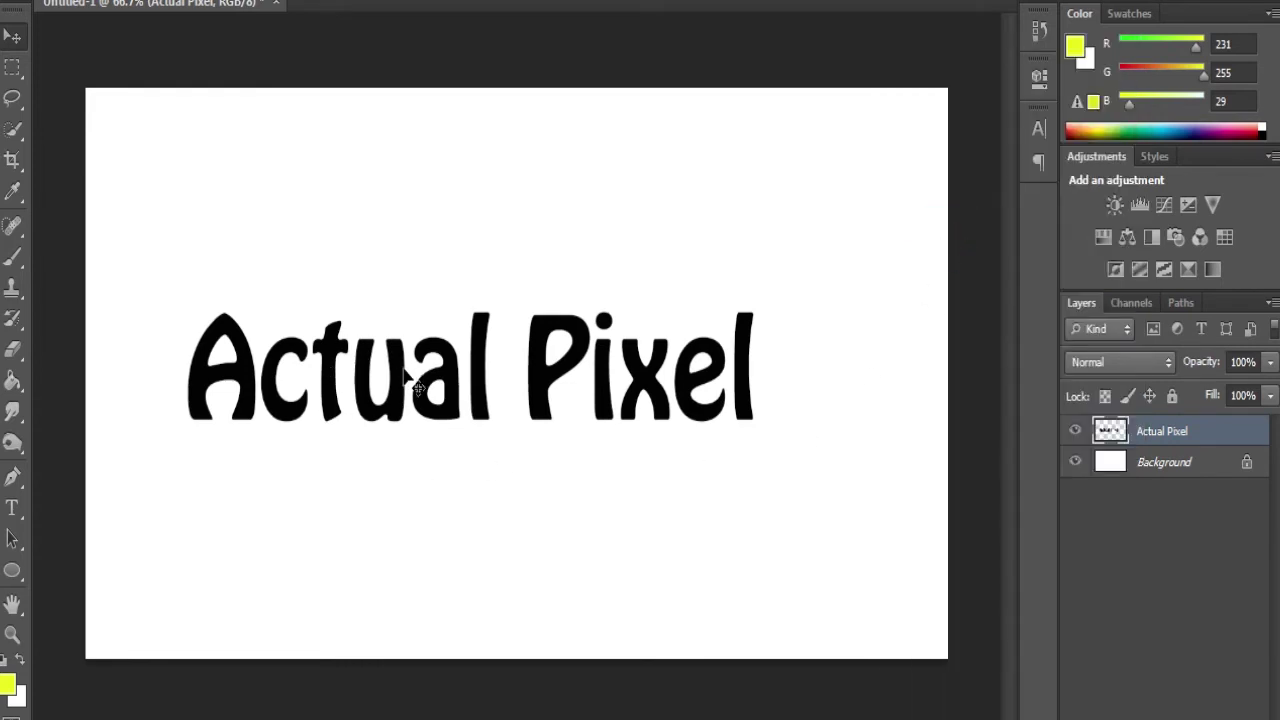
click(12, 508)
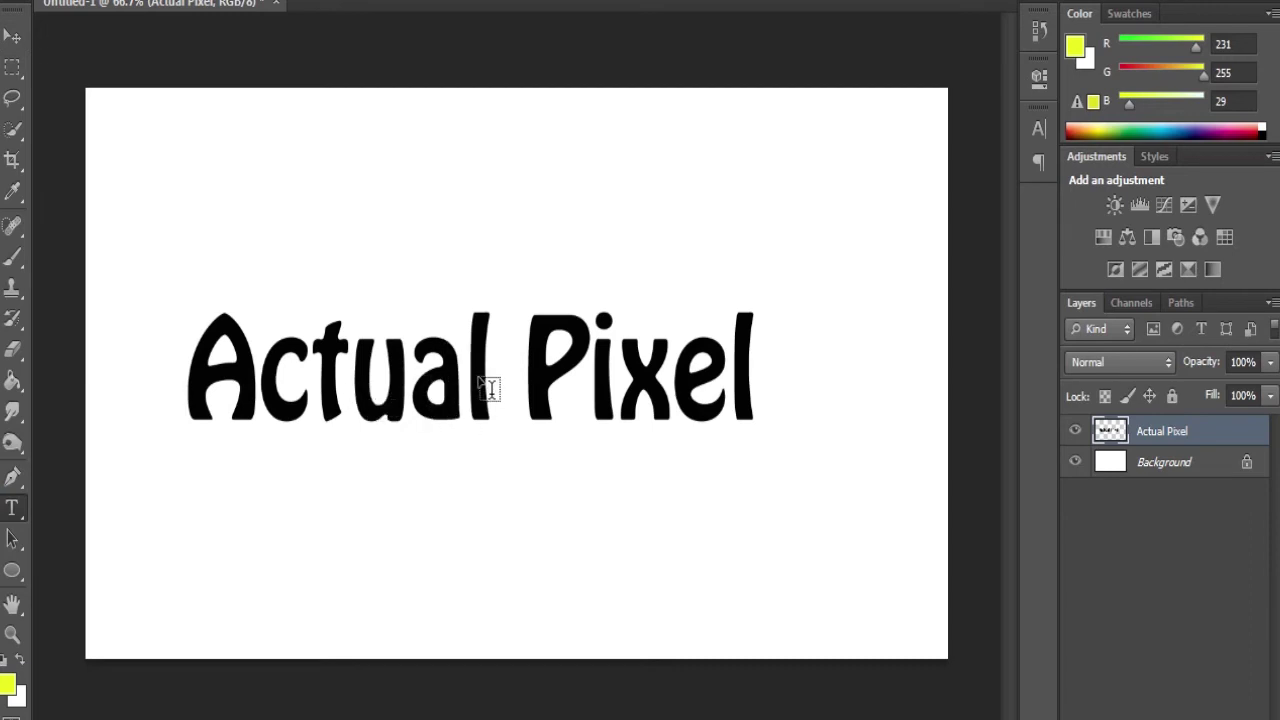
drag(627, 376, 666, 386)
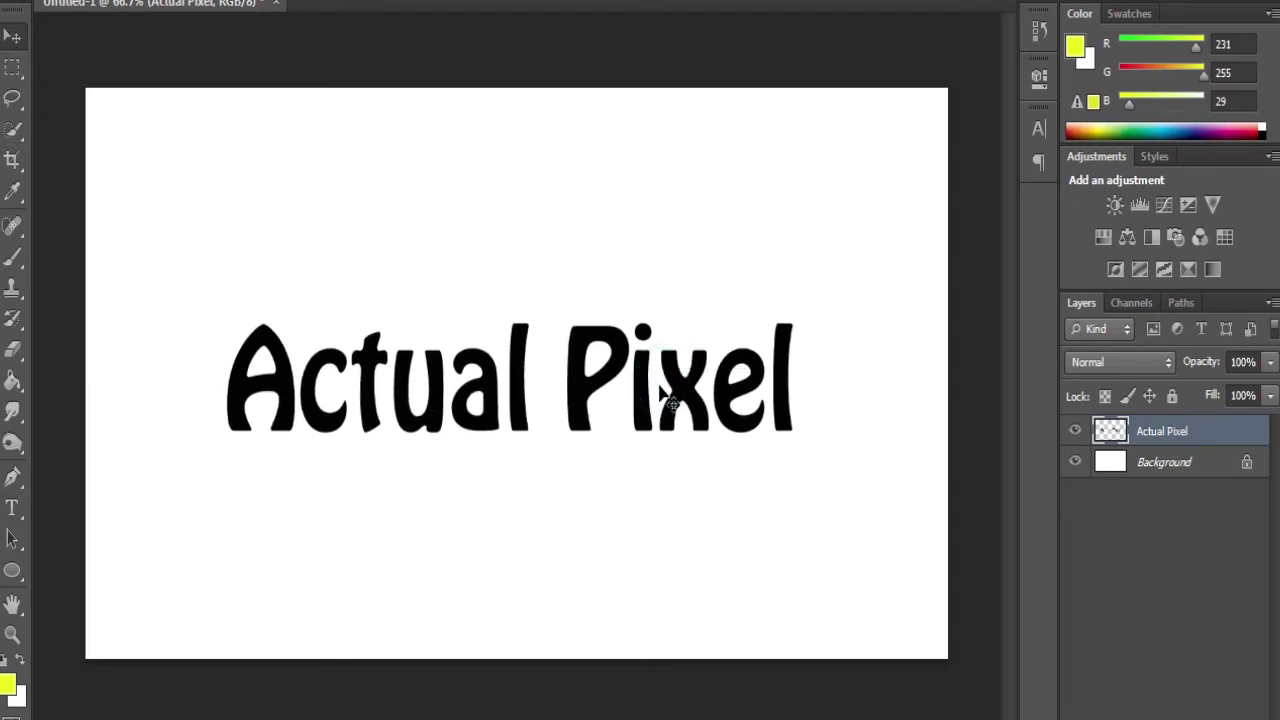